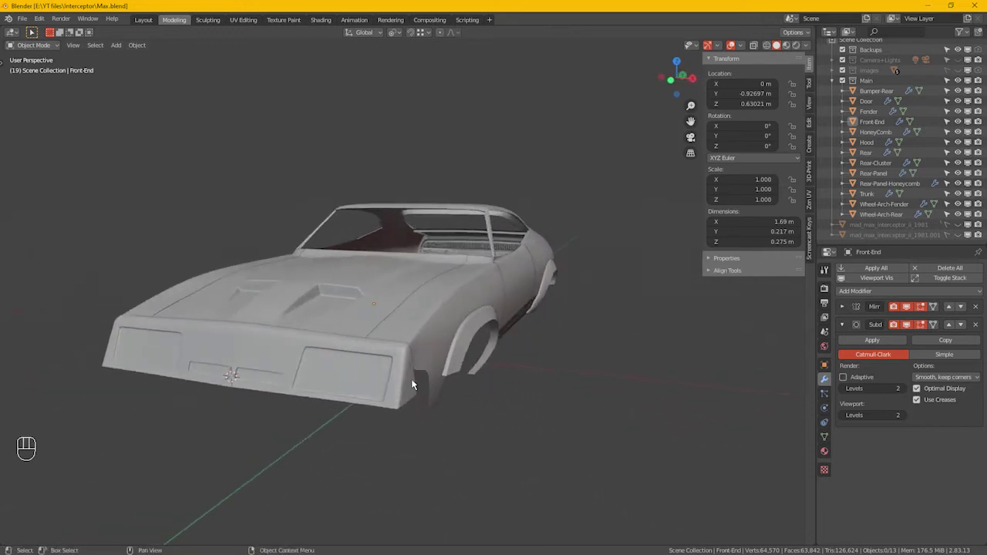
Edge-slide the upper edge on the outer side of the Front-End slightly downward, toward the middle of the side panel
scroll(421, 384, up, 2)
click(440, 398)
scroll(436, 421, up, 1)
alt+drag(430, 434, 370, 391)
key(Tab)
key(1)
key(Tab)
scroll(421, 389, up, 2)
key(Tab)
click(406, 361)
drag(406, 353, 397, 350)
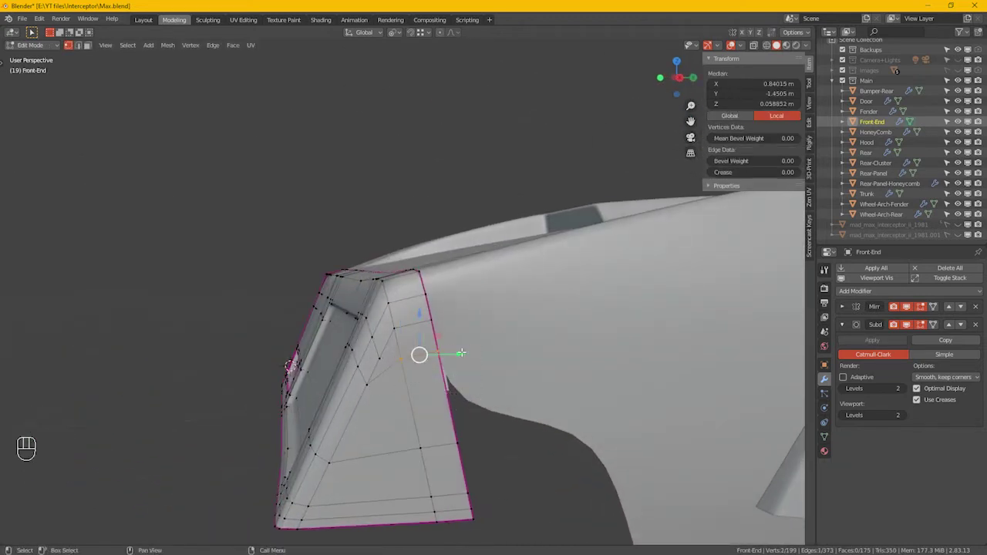
key(g)
key(g)
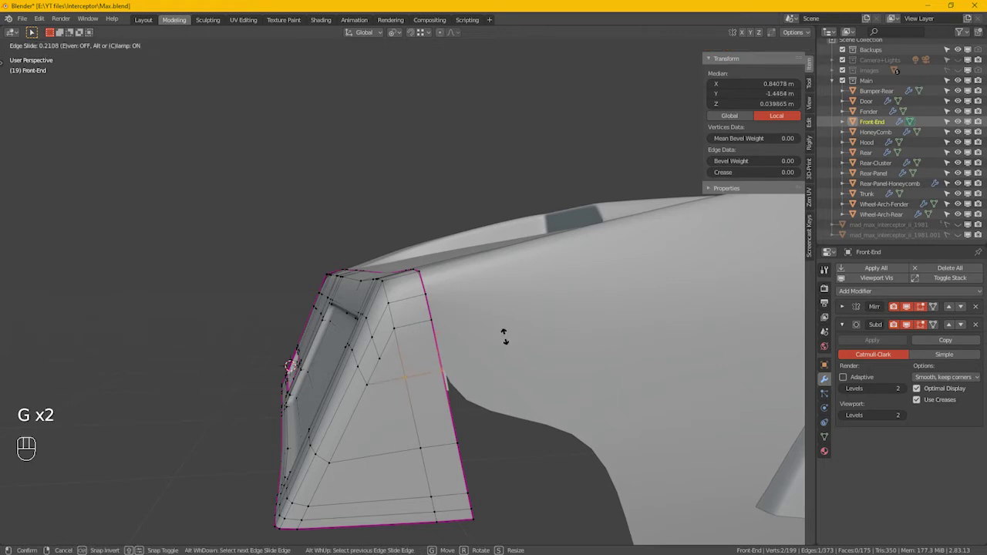
click(509, 339)
Edge-slide the lower side edge of the Front-End slightly downward, then leave Edit Mode and deselect the part
alt+drag(511, 341, 513, 454)
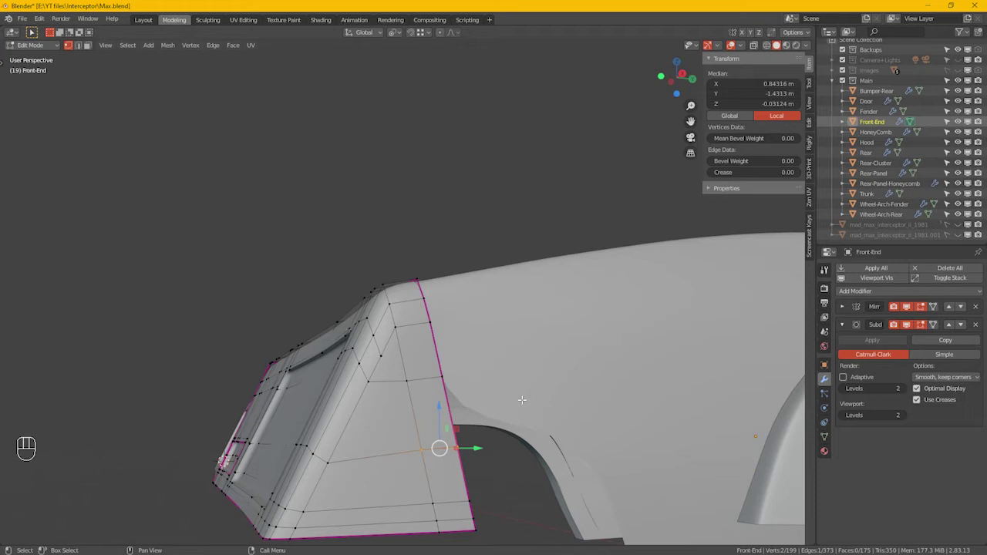
key(g)
key(g)
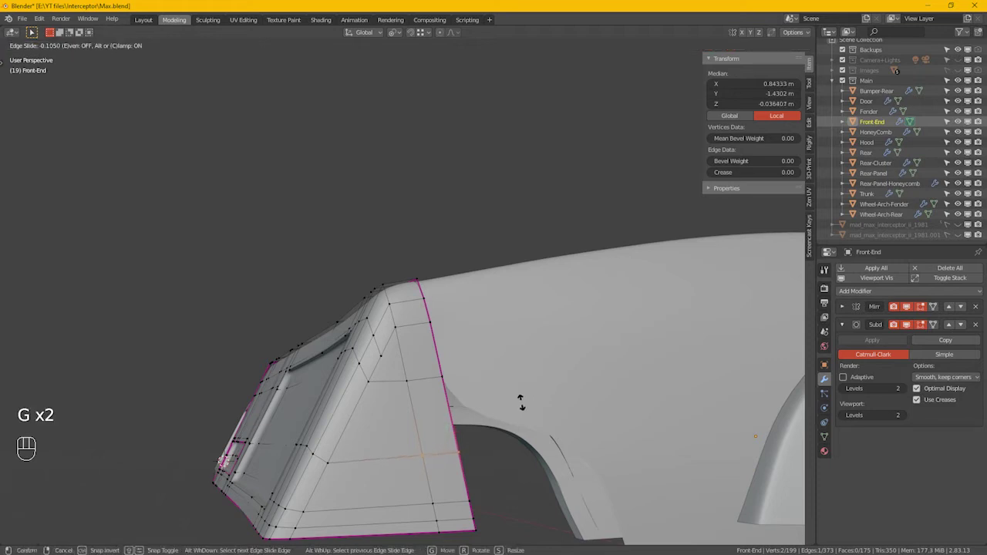
click(531, 409)
alt+drag(531, 409, 431, 417)
key(Tab)
click(400, 495)
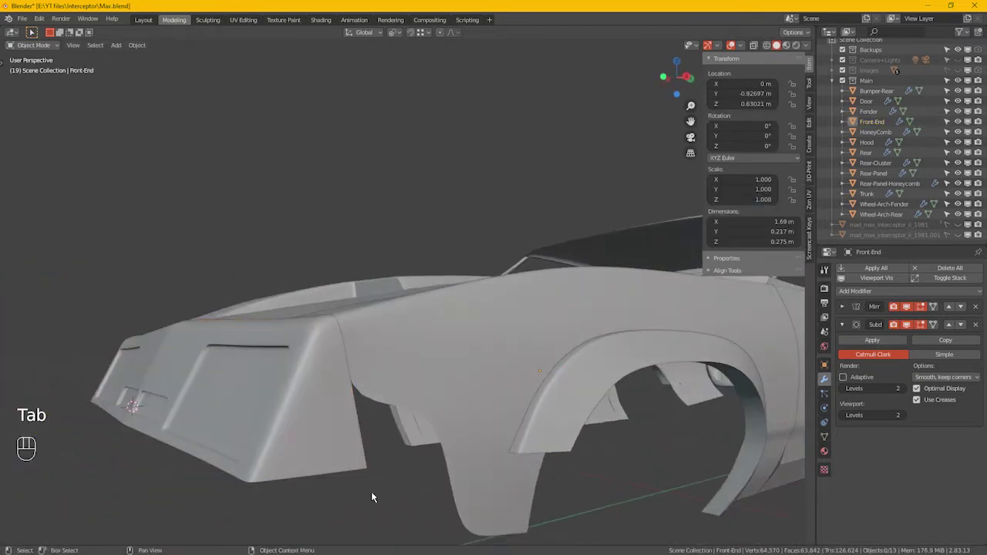
Edge-slide the upper side edge of the Front-End further down by a factor of about 0.195, then return to Object Mode
alt+drag(315, 438, 366, 431)
scroll(386, 428, up, 6)
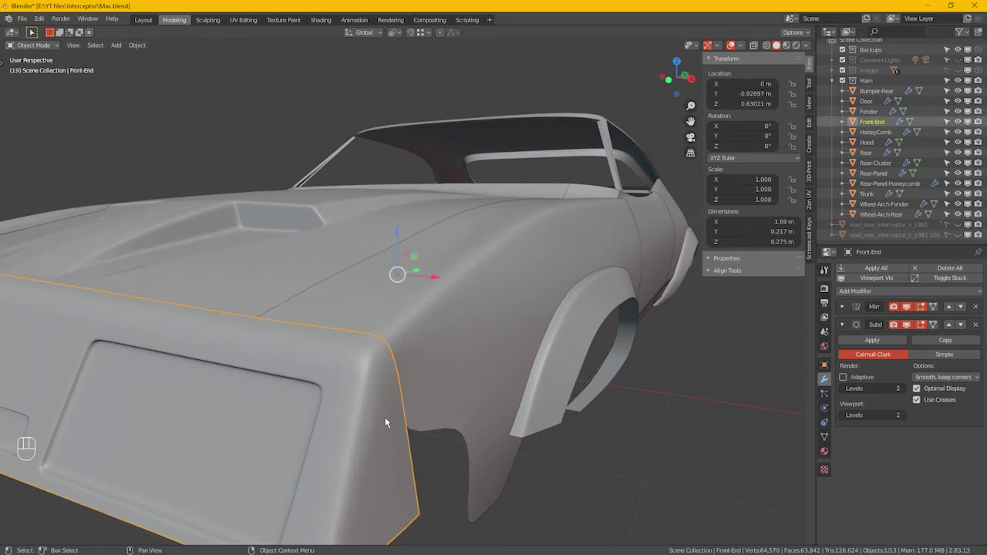
click(384, 423)
key(Tab)
click(377, 419)
alt+drag(397, 413, 351, 421)
scroll(394, 407, up, 2)
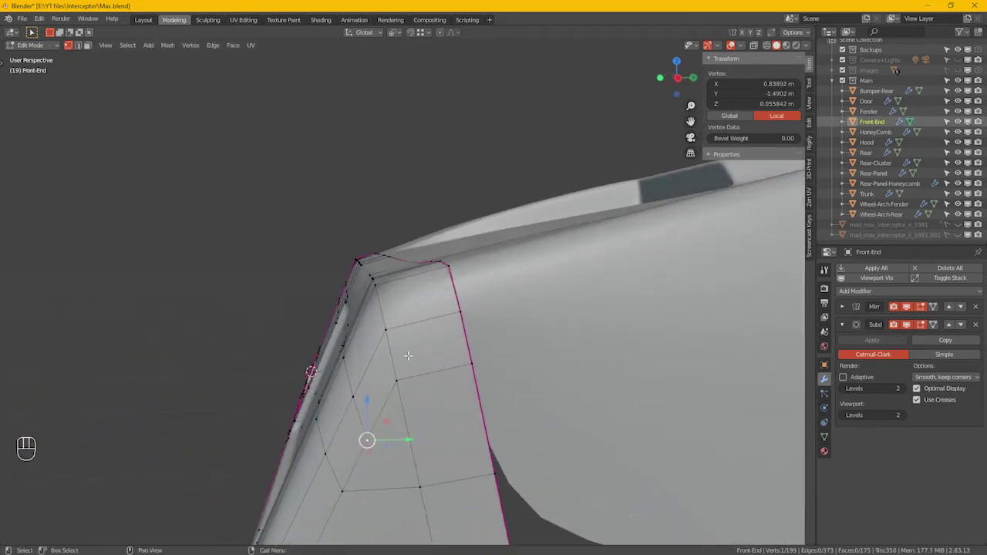
drag(521, 402, 522, 402)
alt+drag(522, 402, 526, 376)
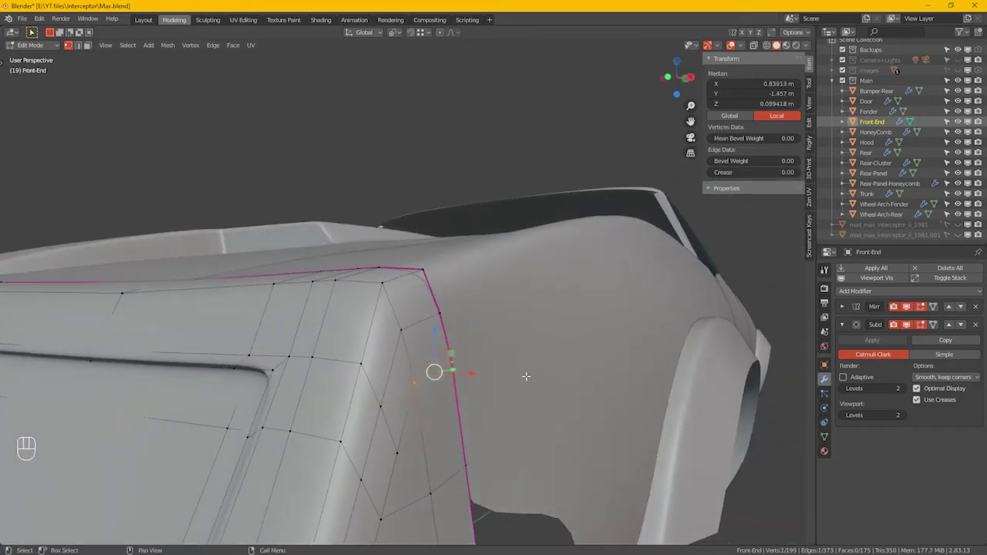
key(g)
key(g)
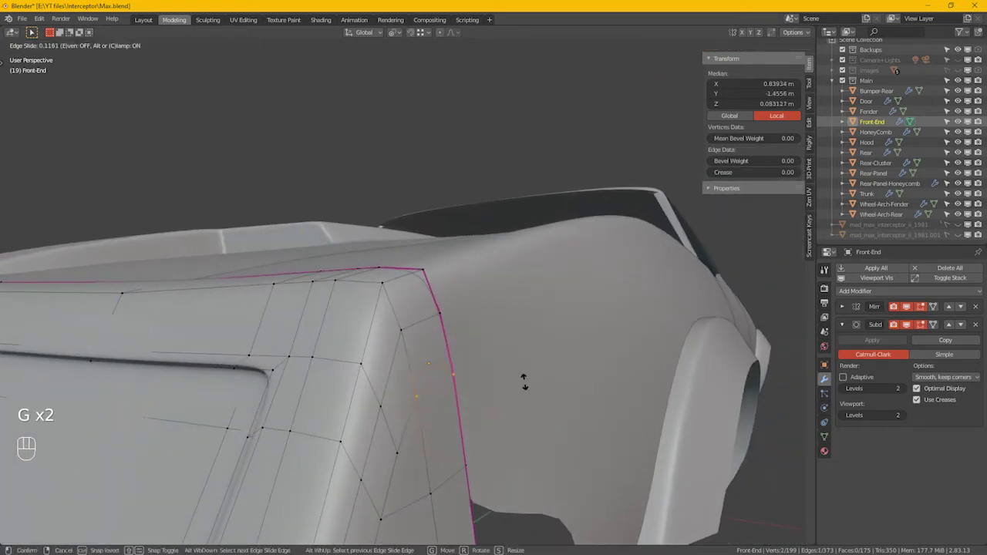
click(530, 386)
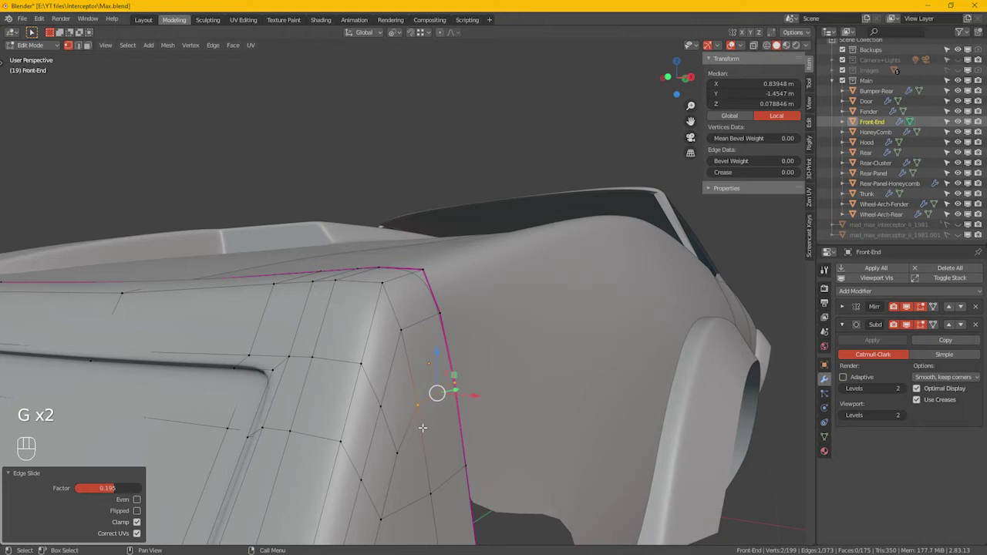
alt+drag(416, 452, 515, 447)
key(Tab)
click(491, 453)
scroll(509, 448, up, 4)
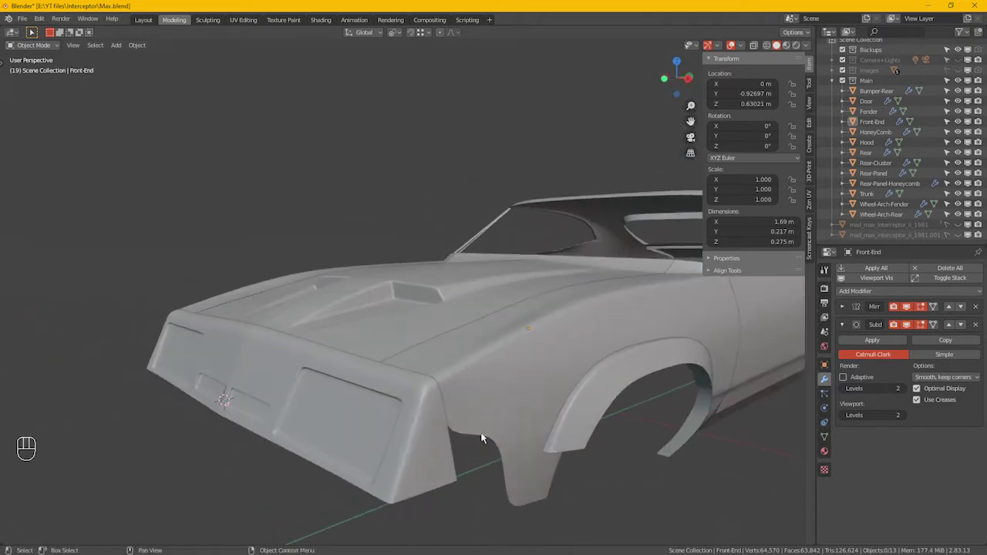
With X-ray on, nudge the Fender's front-edge vertices just below the upper corner outward along X, the last by about 0.001 m
click(481, 438)
scroll(474, 436, up, 2)
key(Tab)
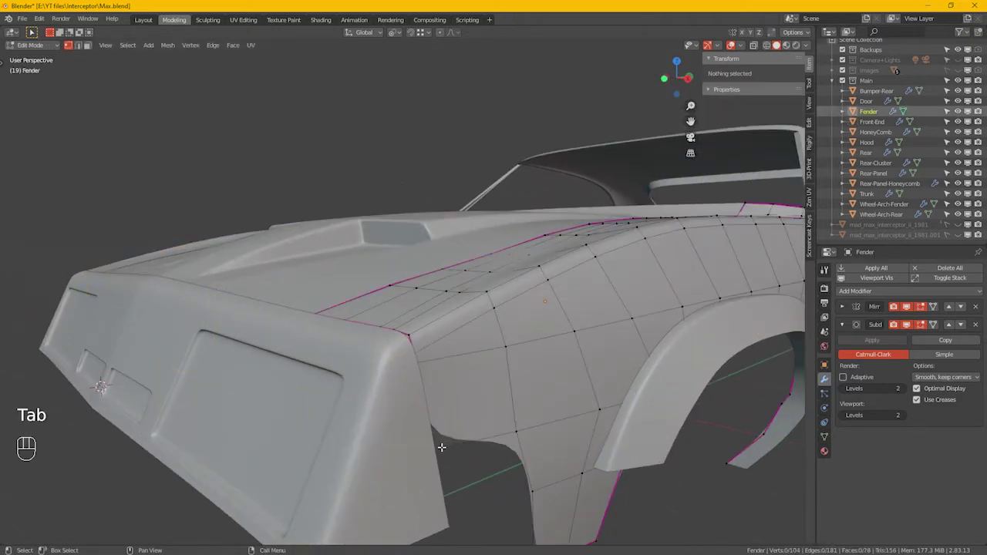
click(440, 445)
key(alt+z)
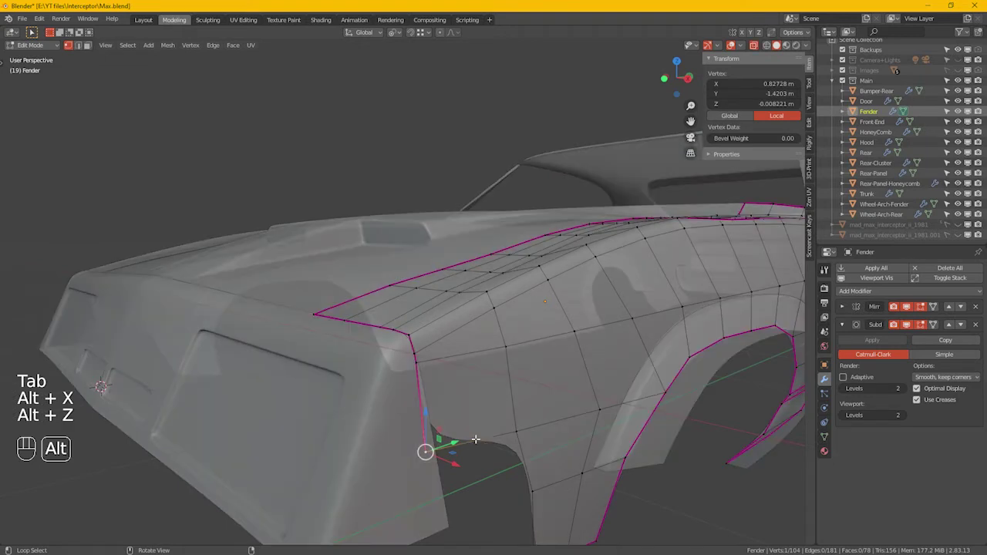
middle_drag(475, 439, 436, 448)
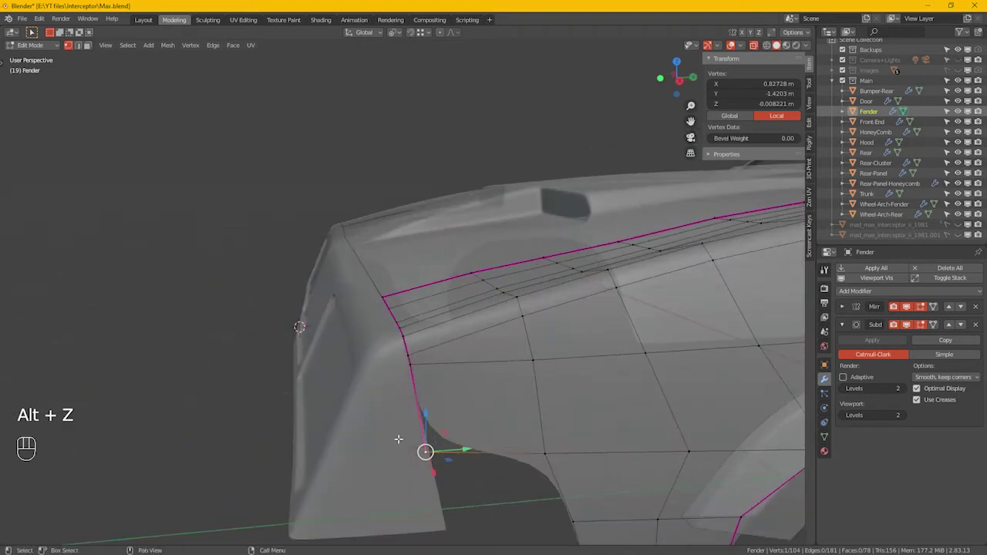
alt+drag(467, 447, 391, 463)
scroll(424, 375, up, 3)
click(409, 368)
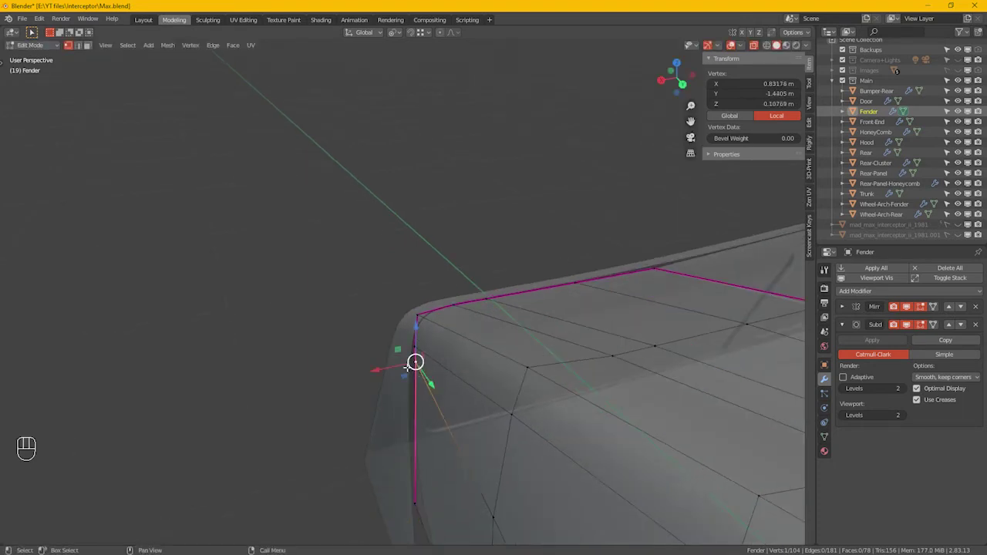
mouse_move(406, 368)
mouse_down()
mouse_move(395, 371)
mouse_move(395, 354)
mouse_up()
click(402, 355)
alt+drag(389, 401, 517, 407)
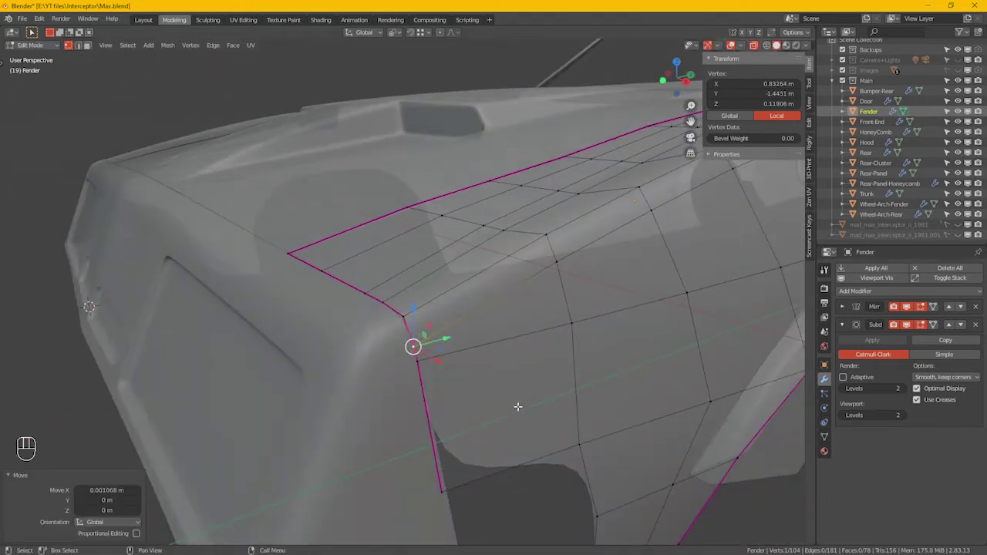
Move the Fender side vertex behind the front edge outward along X by about 0.0038 m, then turn X-ray off and leave Edit Mode
scroll(575, 423, down, 3)
click(578, 432)
mouse_move(578, 432)
alt+mouse_down()
mouse_move(643, 438)
mouse_move(601, 442)
mouse_move(617, 432)
mouse_move(600, 460)
mouse_move(610, 444)
mouse_move(641, 434)
mouse_move(597, 439)
mouse_move(621, 446)
alt+mouse_up()
key(alt+z)
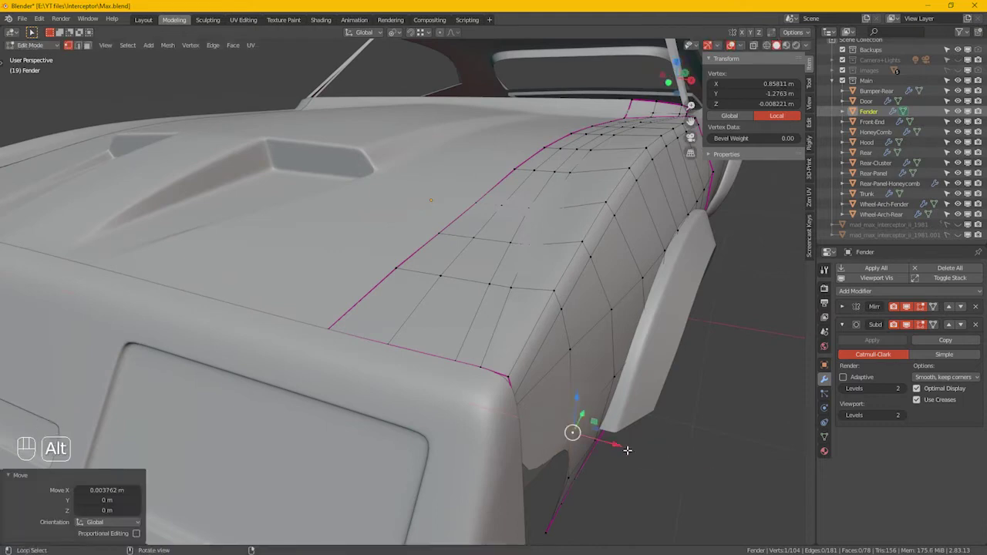
alt+middle_drag(628, 450, 570, 432)
key(Tab)
alt+drag(551, 486, 567, 386)
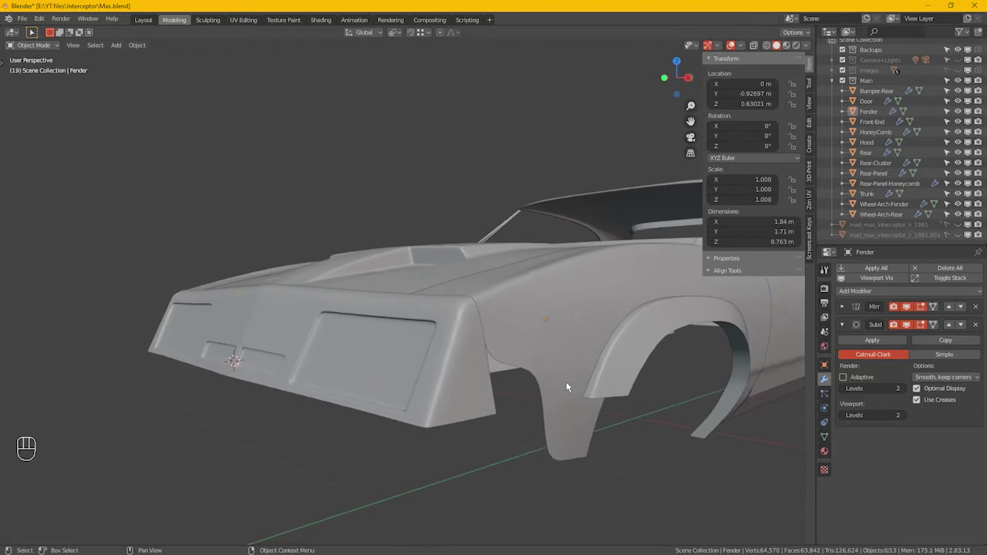
Extrude the bottom edge path on the Front-End's outer side inward along X by about 0.008 m
click(468, 407)
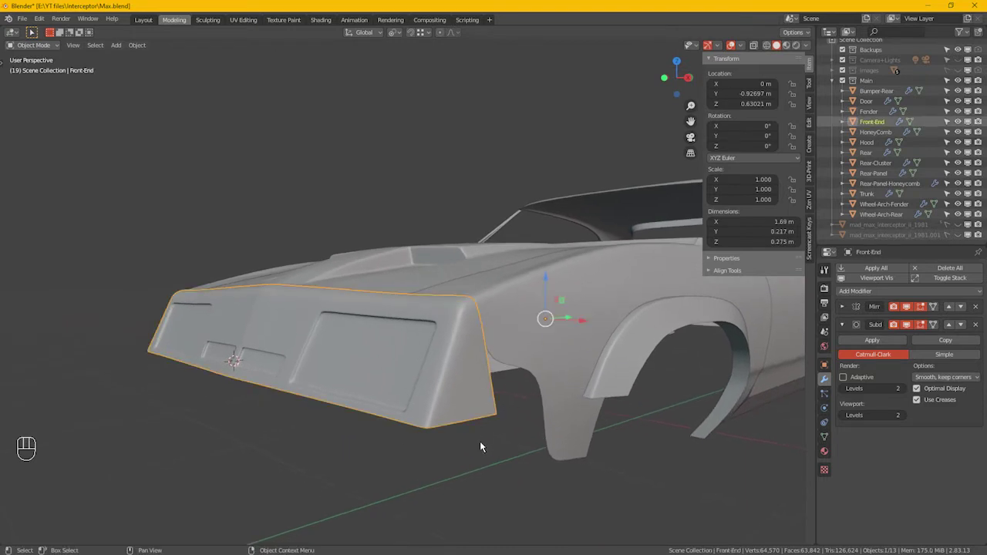
key(Tab)
scroll(460, 431, up, 2)
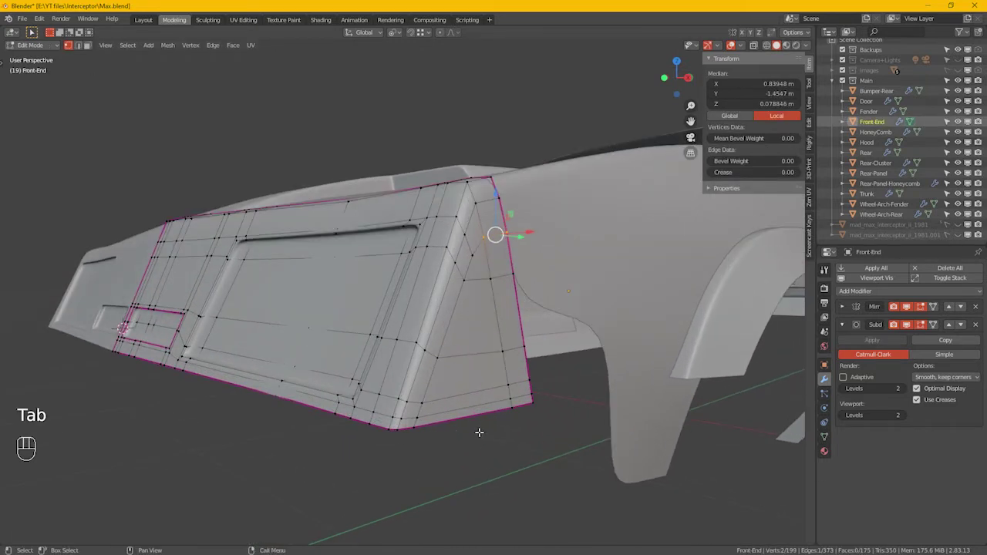
alt+click(147, 368)
alt+drag(441, 425, 471, 381)
alt+middle_drag(471, 381, 532, 379)
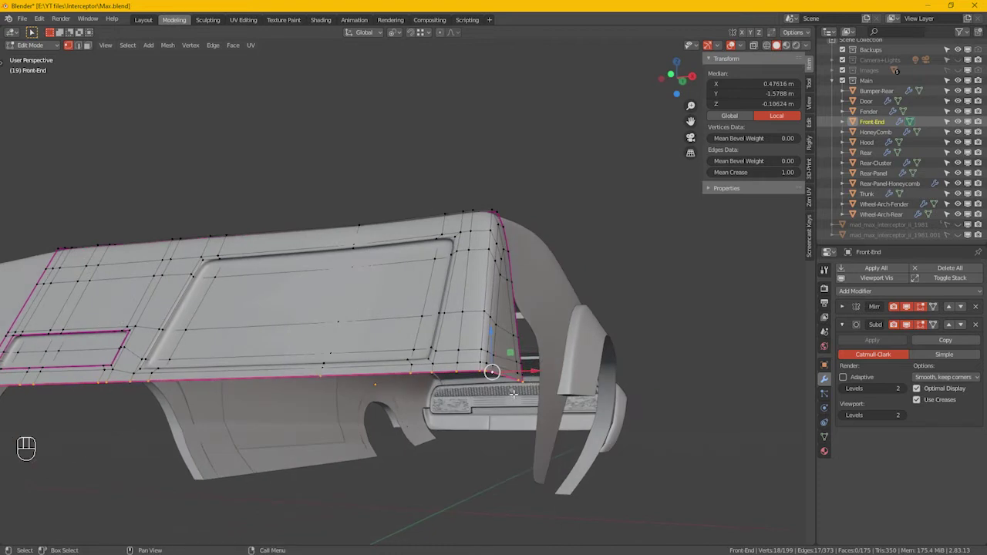
middle_drag(513, 396, 559, 415)
click(655, 414)
ctrl+click(491, 342)
alt+middle_drag(490, 341, 611, 332)
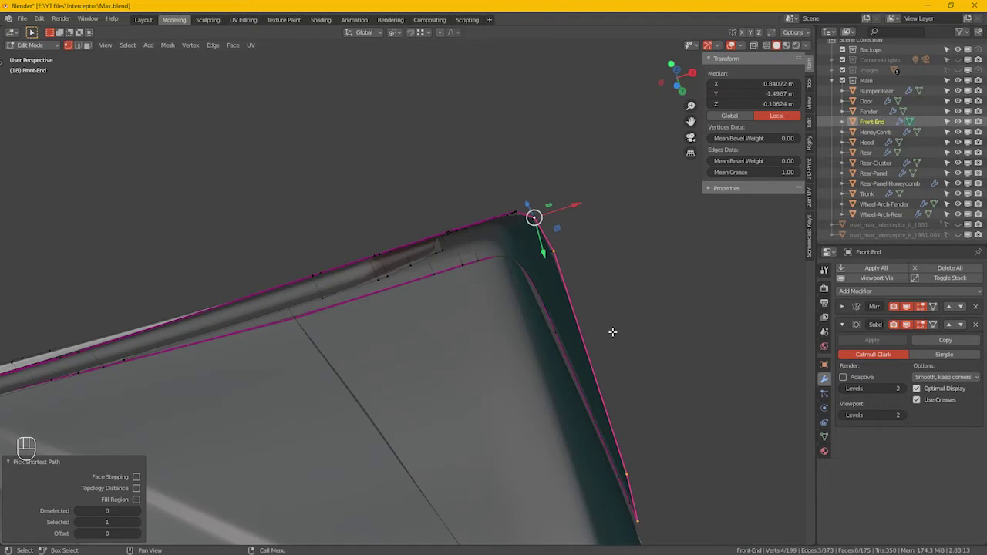
key(e)
key(x)
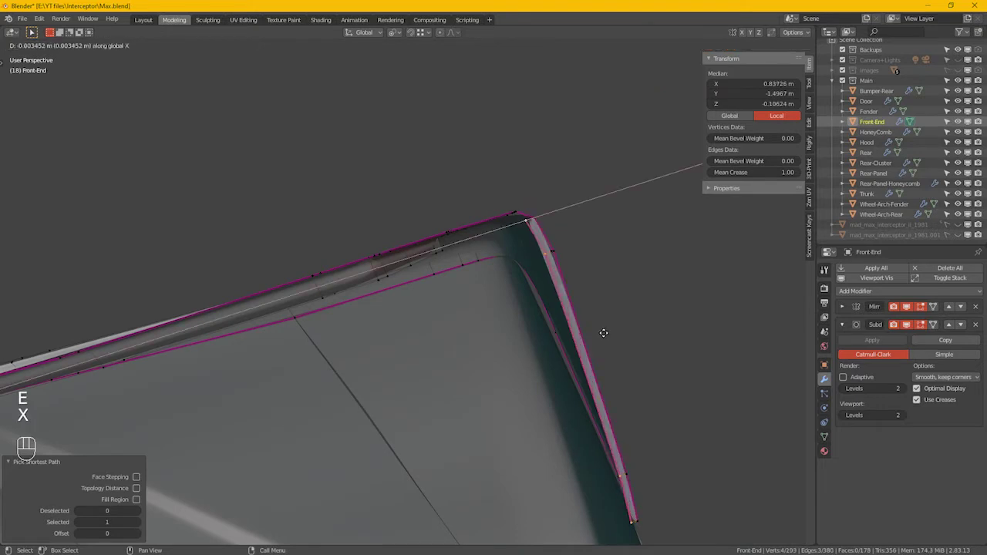
click(591, 333)
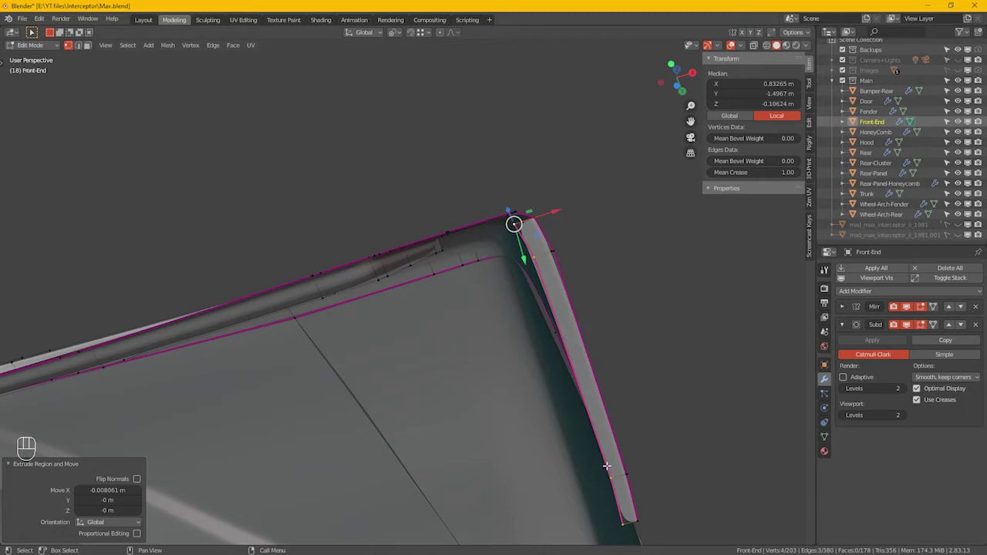
Vertex-slide the front inner corner vertex of the side lip back along its edge by a factor of about 0.467
click(565, 279)
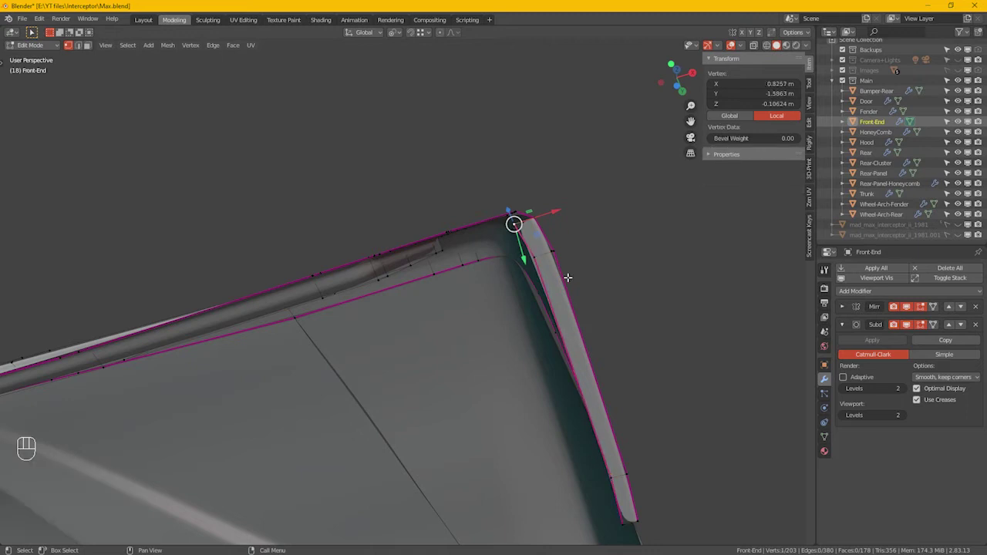
key(g)
key(g)
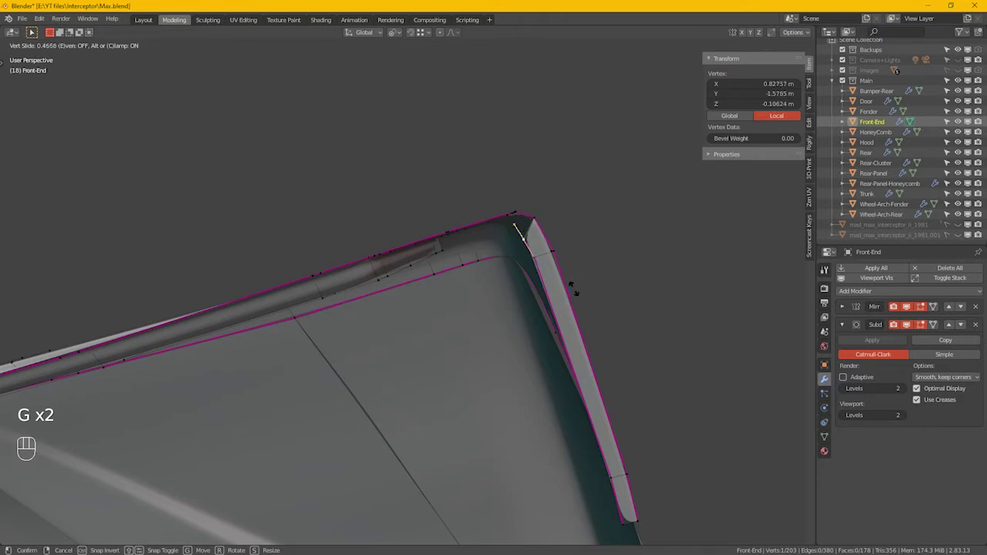
click(576, 292)
Extrude the bottom edge path along the front face of the Front-End backward along Y by about 0.011 m
middle_drag(191, 314, 344, 394)
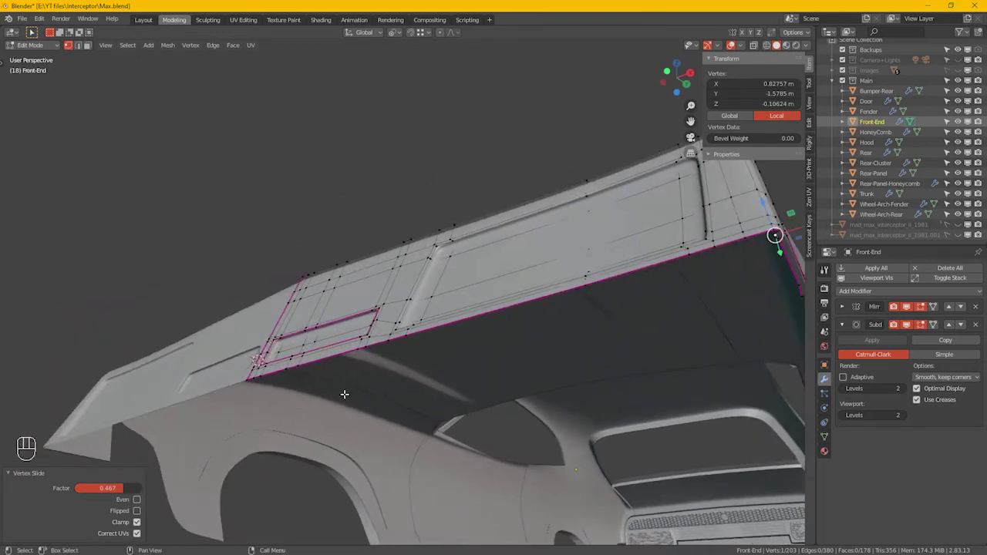
click(251, 384)
middle_drag(636, 331, 454, 326)
alt+middle_drag(463, 266, 484, 238)
ctrl+click(382, 329)
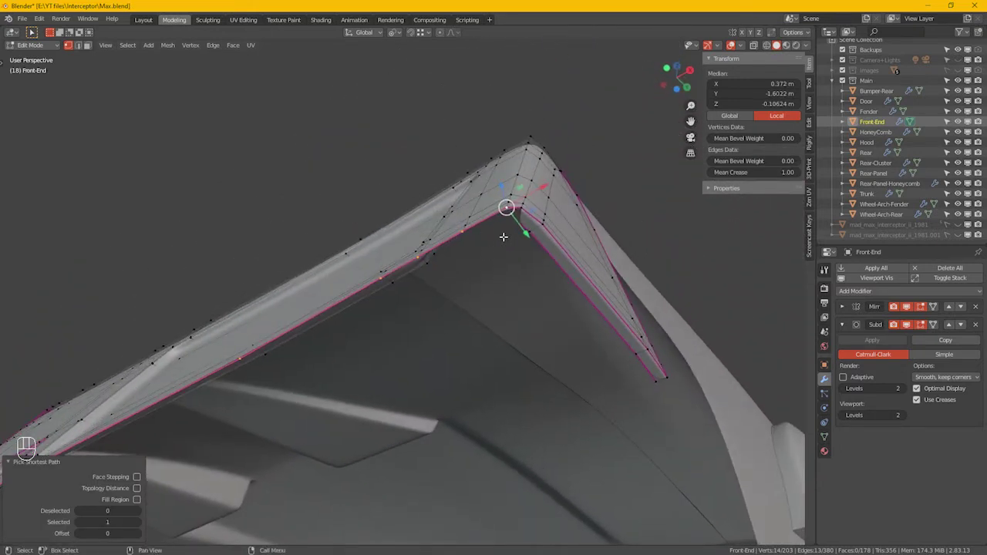
key(e)
key(y)
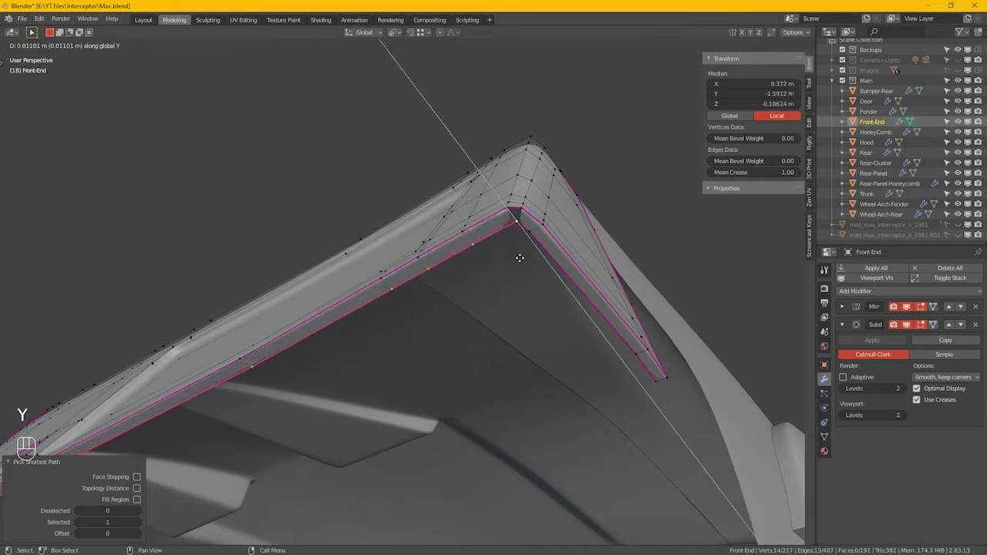
click(518, 257)
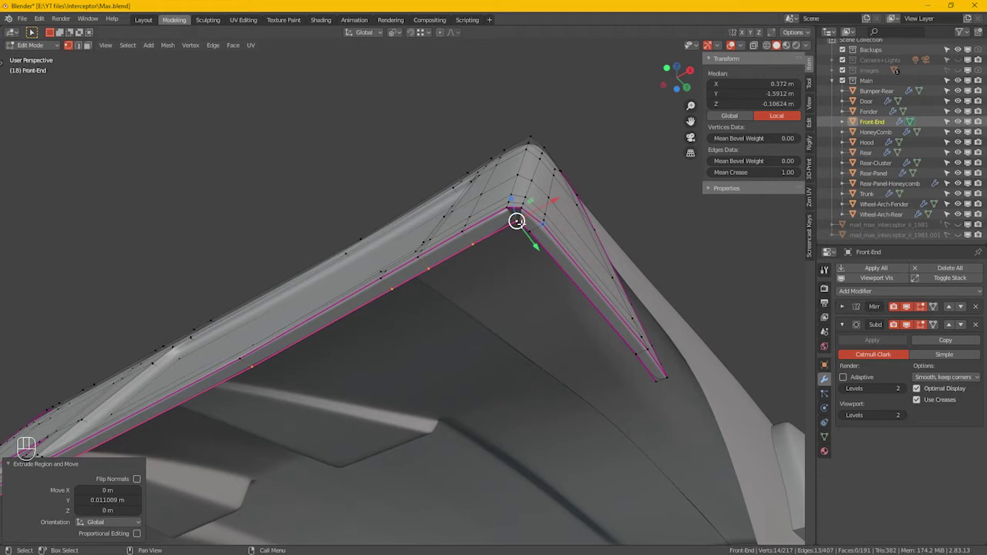
Vertex-slide the outer inner-corner vertex of the front lip toward the car's centre by a factor of about 0.19
click(517, 221)
key(KP_Decimal)
scroll(535, 193, down, 5)
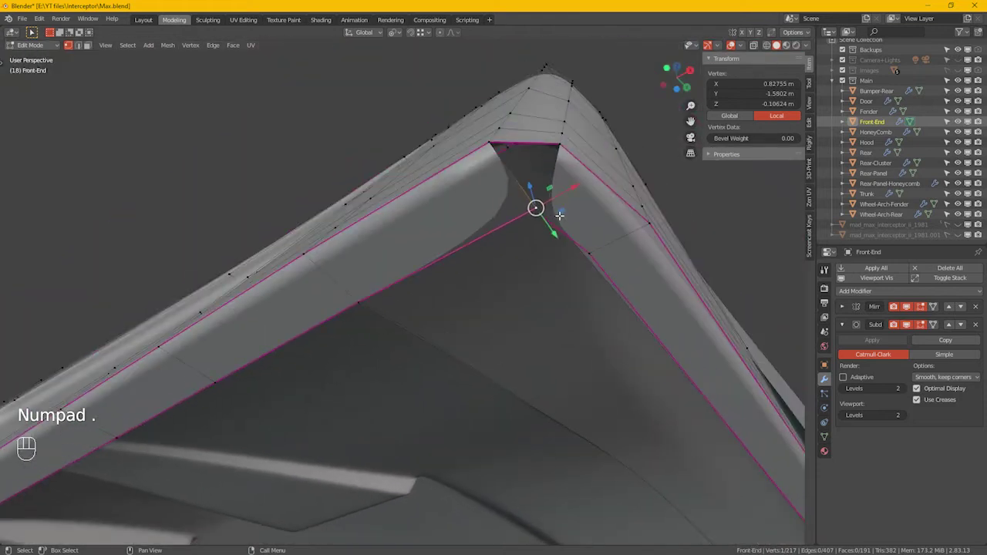
alt+middle_drag(559, 215, 596, 194)
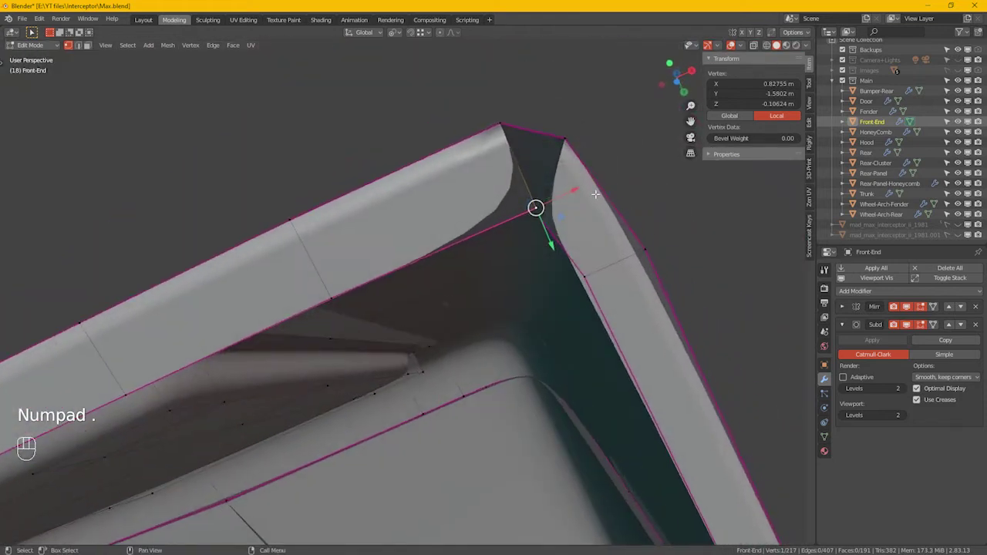
key(g)
key(g)
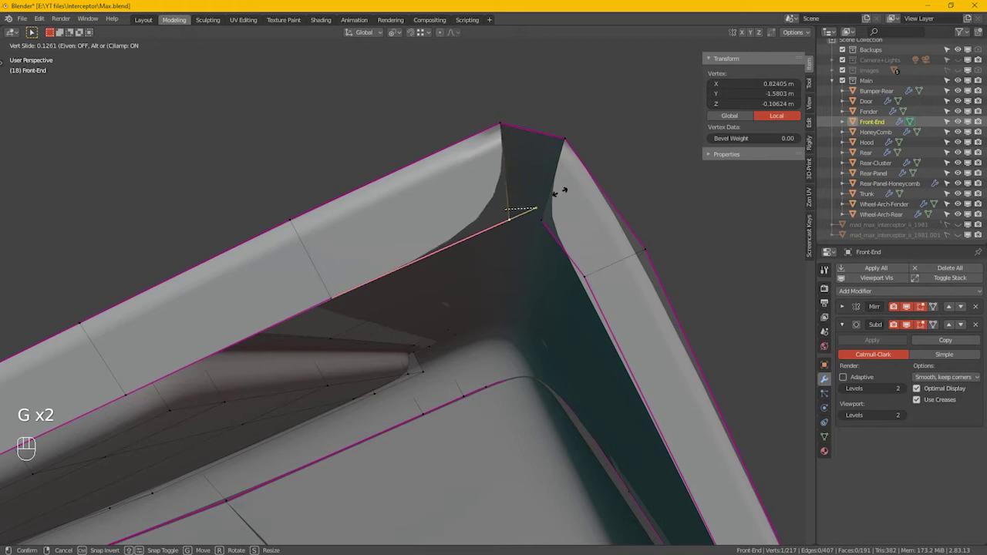
click(549, 198)
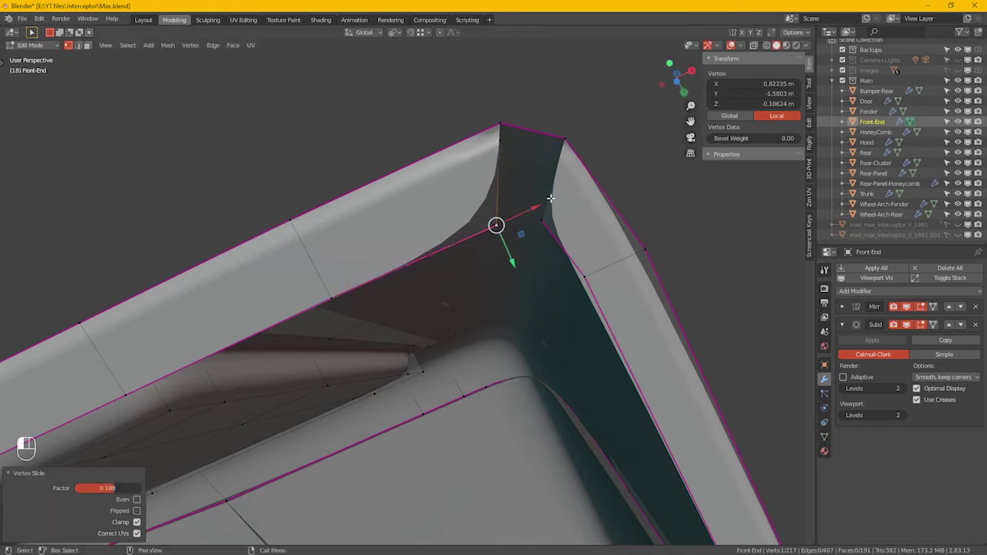
Move the inner edge of the Front-End's front lip forward along Y by about 0.003 m
alt+click(303, 315)
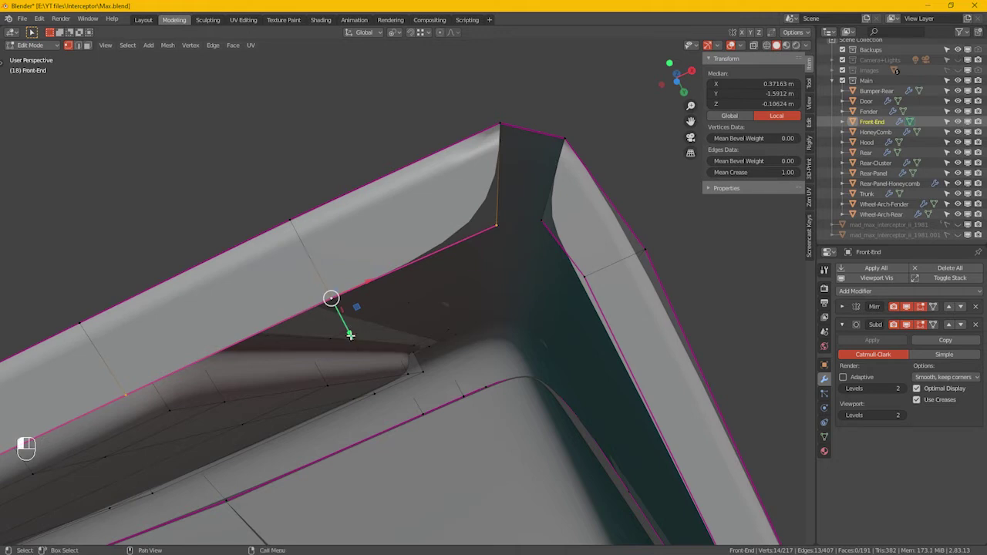
key(g)
key(y)
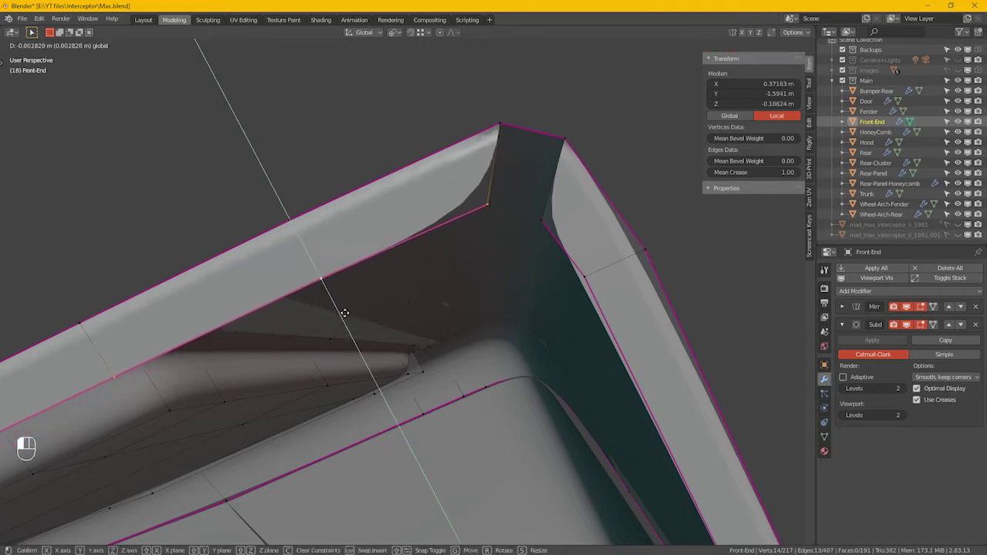
click(345, 313)
Fill the open corner gap between the Front-End's front lip and side lip with a face
click(500, 124)
shift+click(565, 138)
key(f)
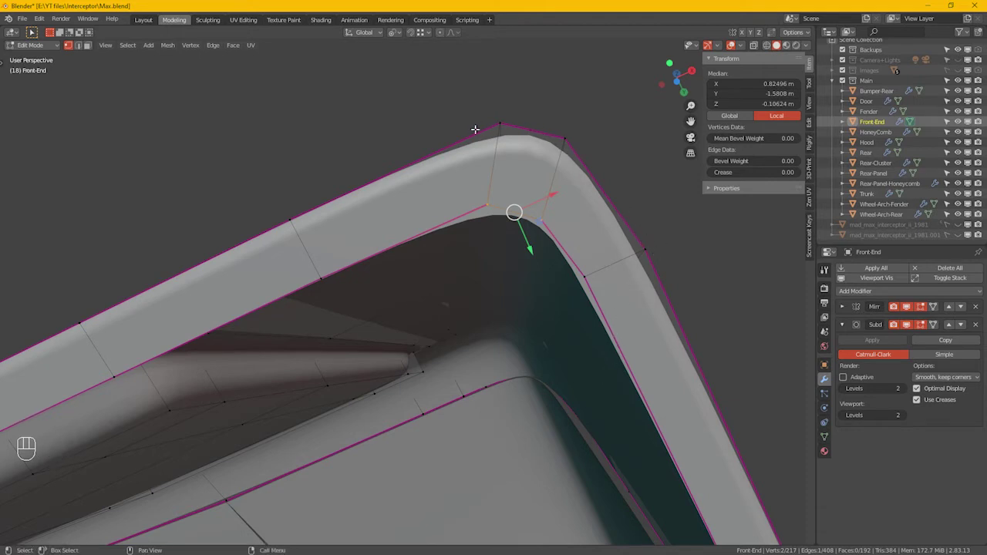
Set the mean crease to 0 on the outer and inner edge loops of the Front-End's bottom lip
drag(485, 86, 583, 149)
alt+middle_drag(583, 150, 649, 245)
alt+click(645, 193)
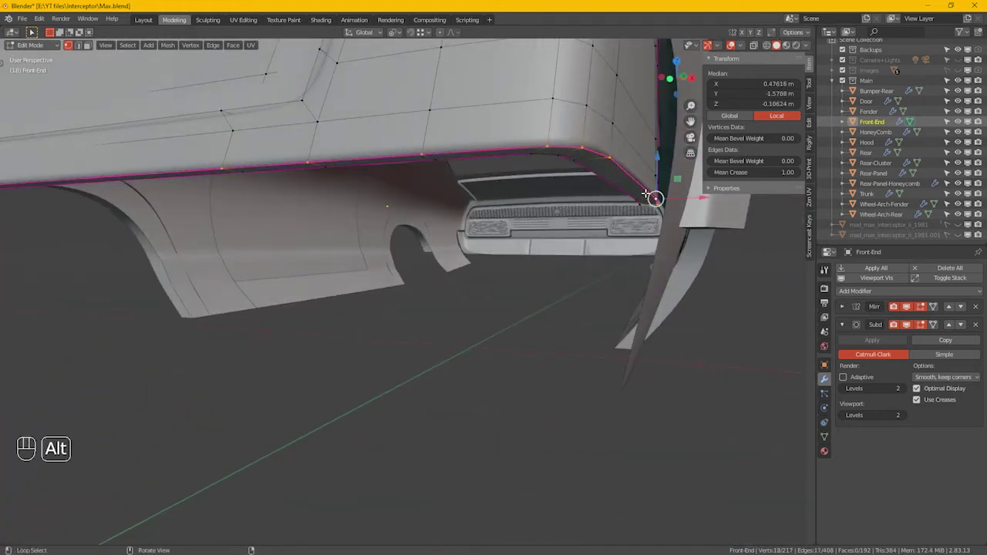
alt+shift+click(600, 190)
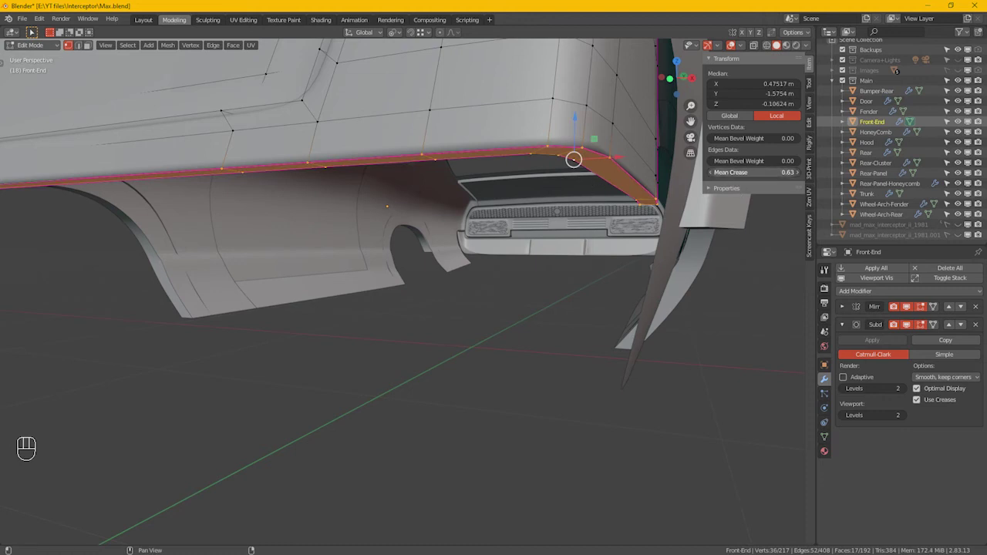
click(740, 176)
text(0)
key(Return)
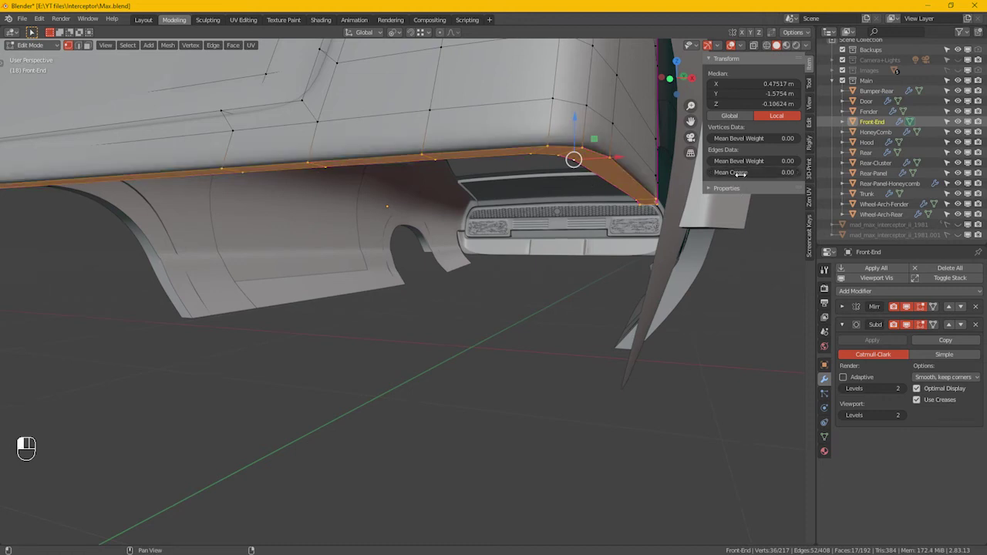
Lower the inner edge loop of the Front-End's bottom lip along Z by about 0.0035 m and return to Object Mode
middle_drag(515, 267, 375, 286)
key(Tab)
scroll(377, 293, up, 5)
key(Tab)
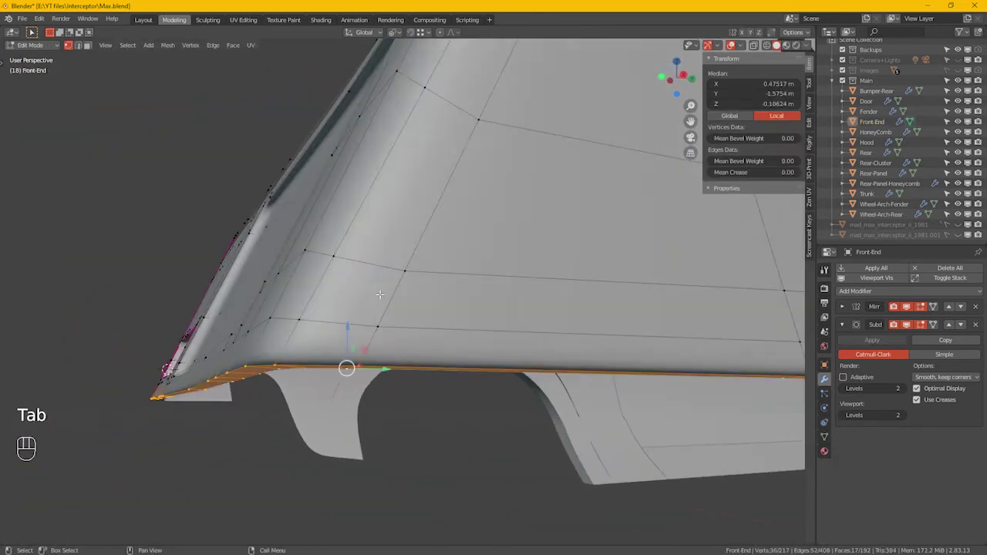
alt+click(247, 376)
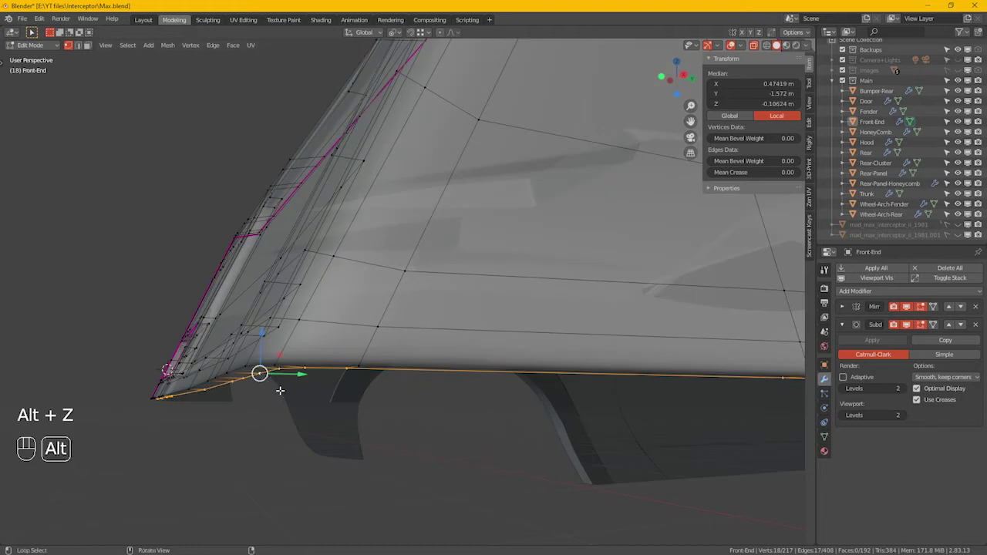
click(258, 450)
alt+click(257, 379)
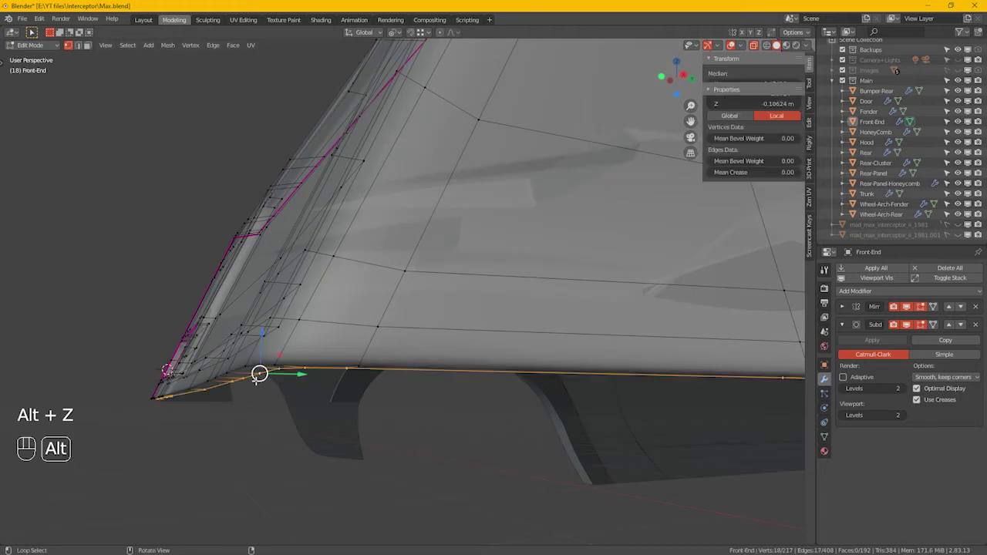
alt+click(217, 397)
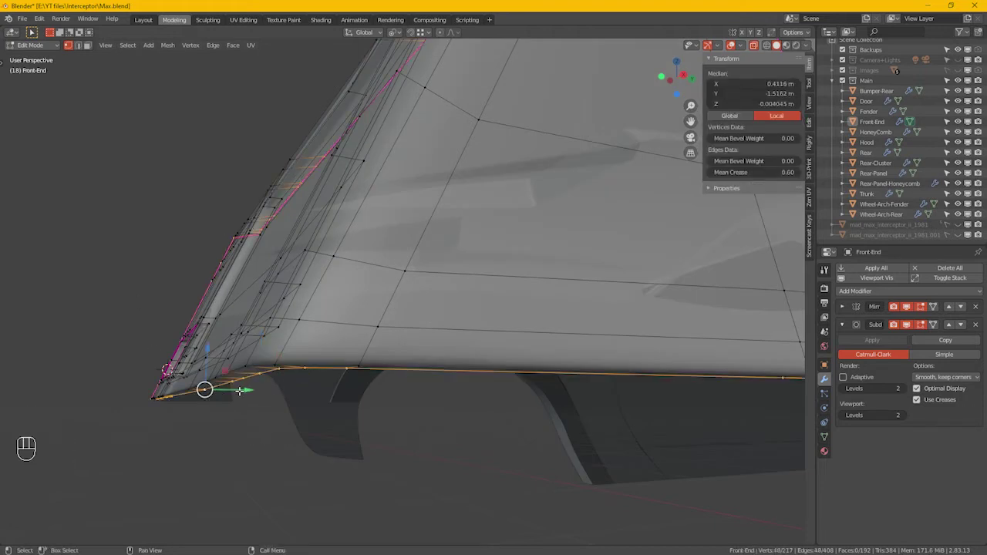
alt+click(327, 376)
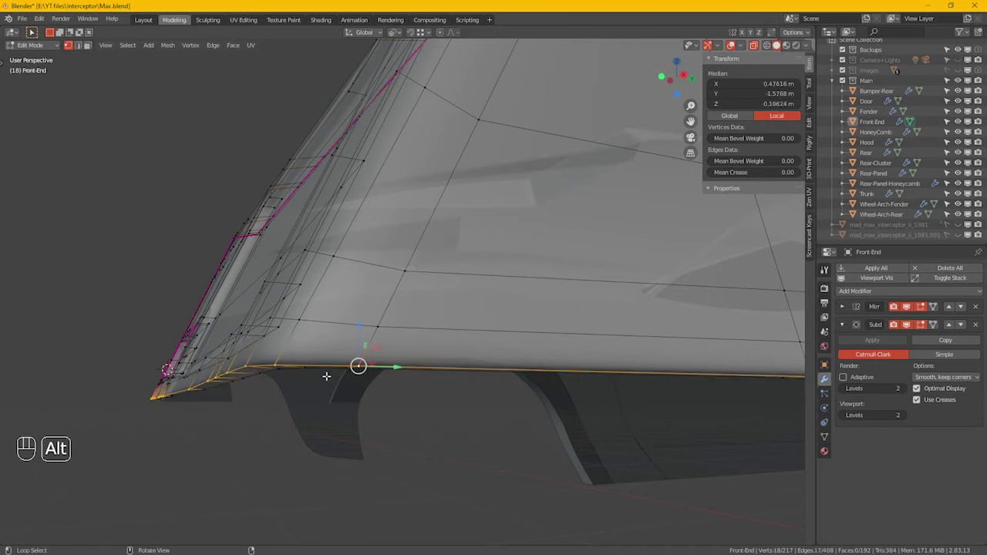
alt+click(254, 388)
middle_drag(257, 397, 392, 348)
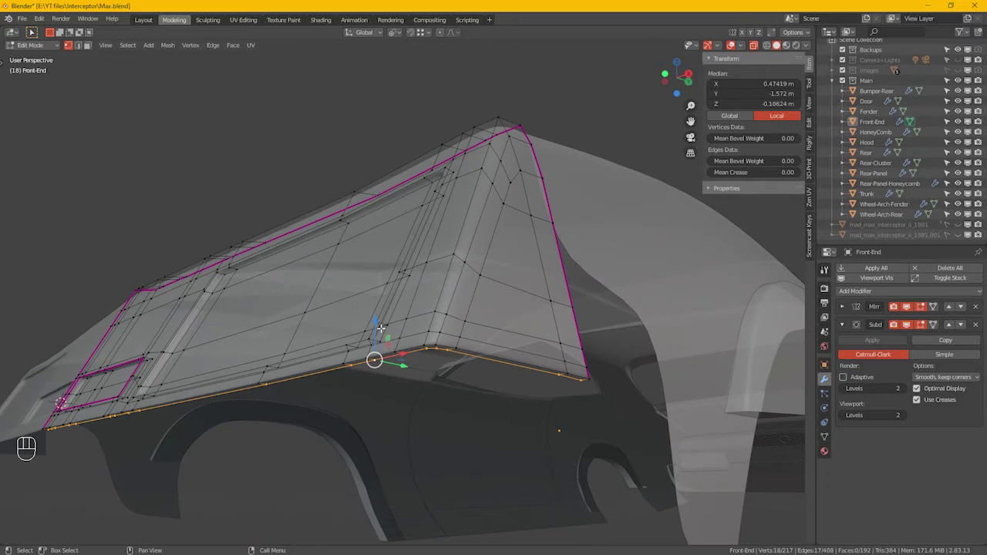
drag(380, 328, 408, 356)
key(Tab)
key(alt+z)
alt+middle_drag(310, 456, 395, 393)
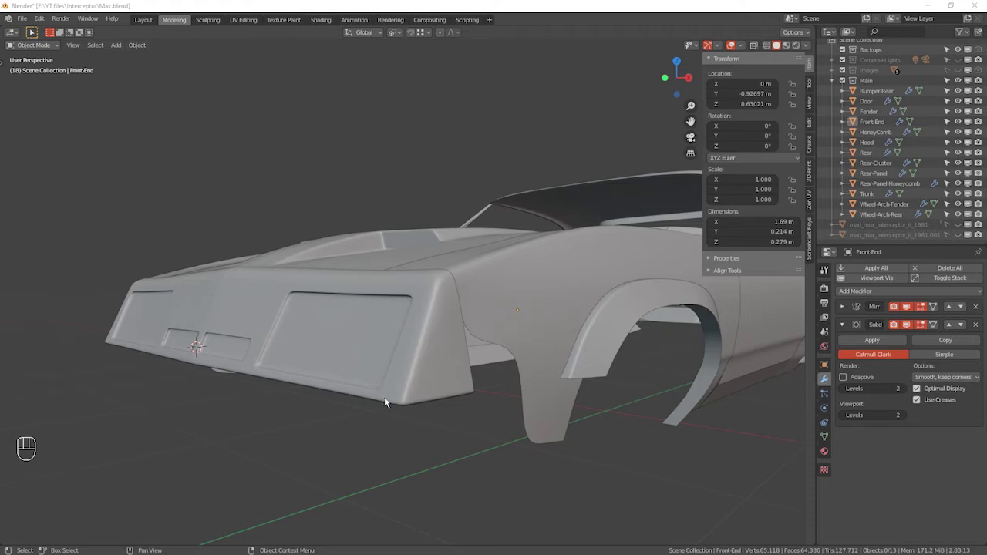
Duplicate the inner edge loop of the Front-End's bottom lip in place and separate the copy into its own object
click(406, 390)
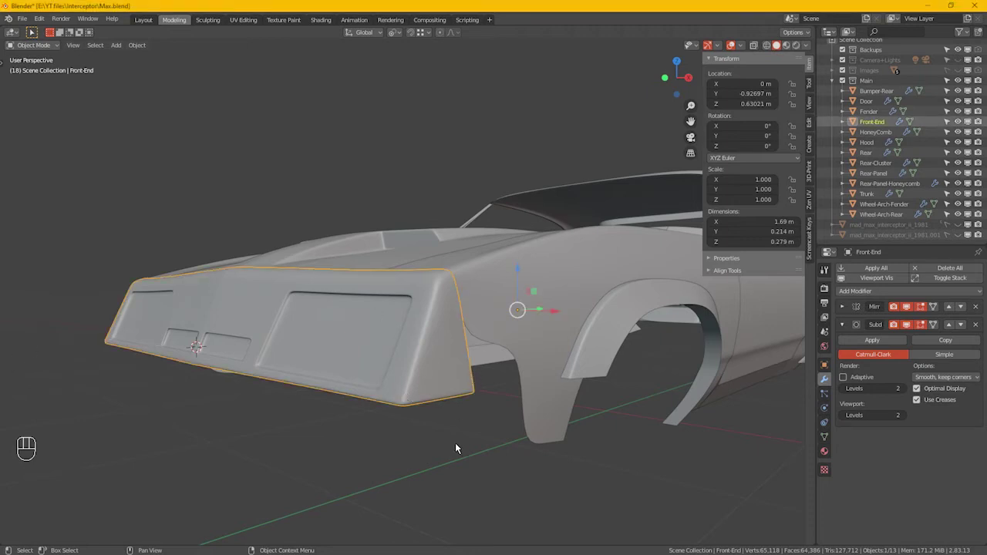
key(Tab)
alt+middle_drag(430, 425, 422, 368)
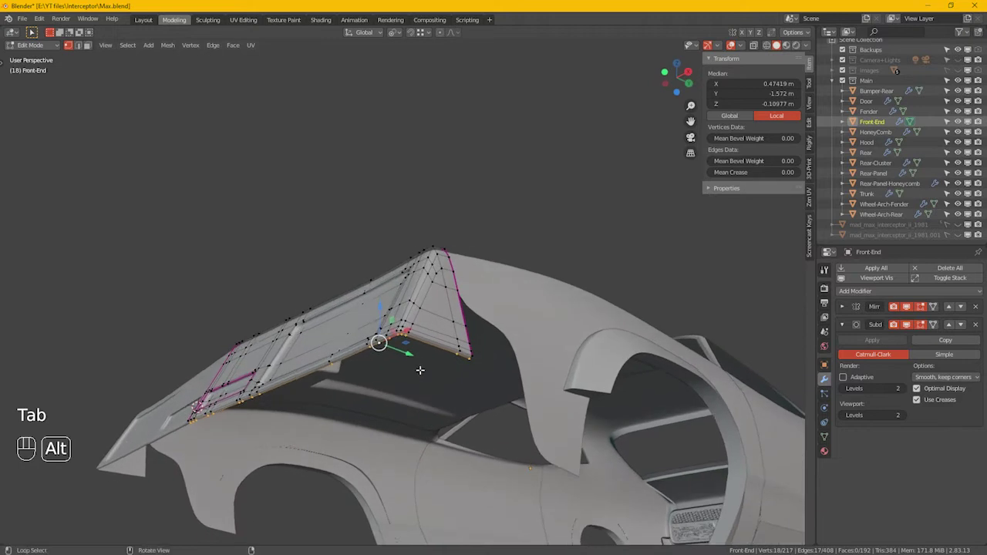
scroll(416, 361, up, 2)
scroll(403, 341, up, 1)
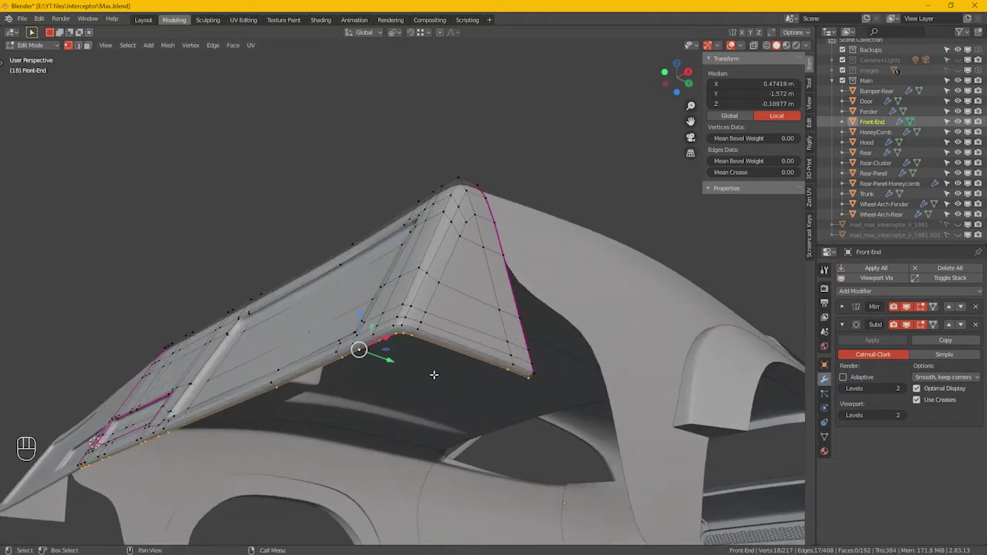
key(shift+d)
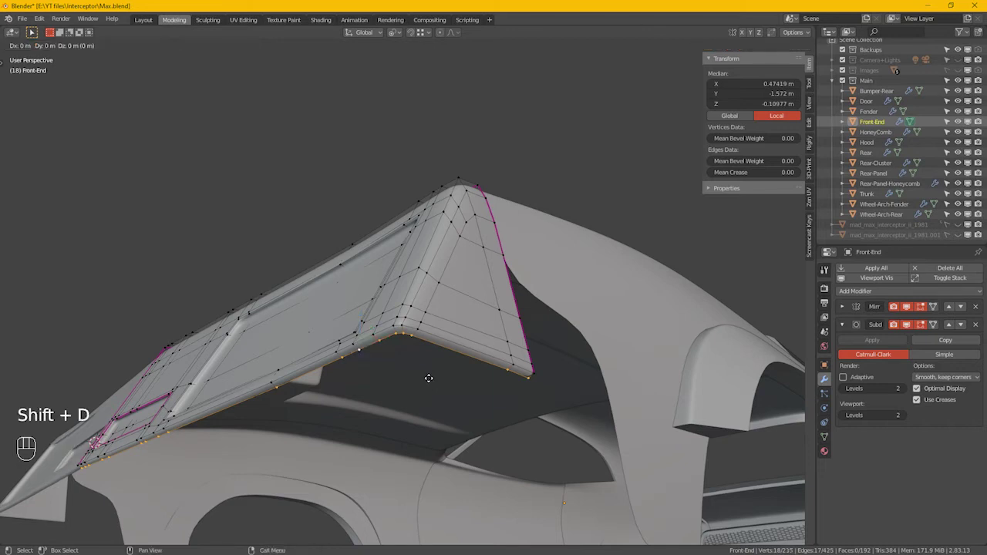
key(KP_Enter)
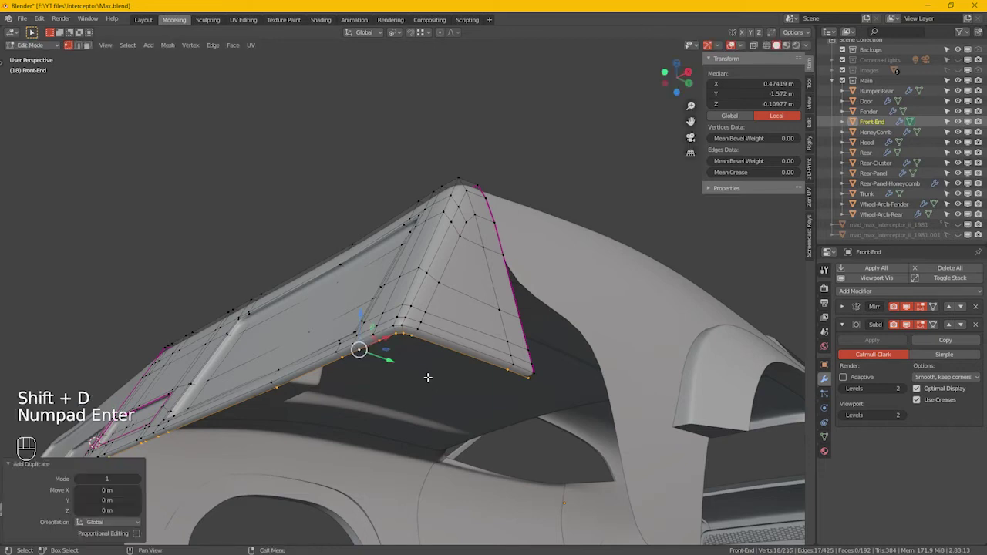
key(p)
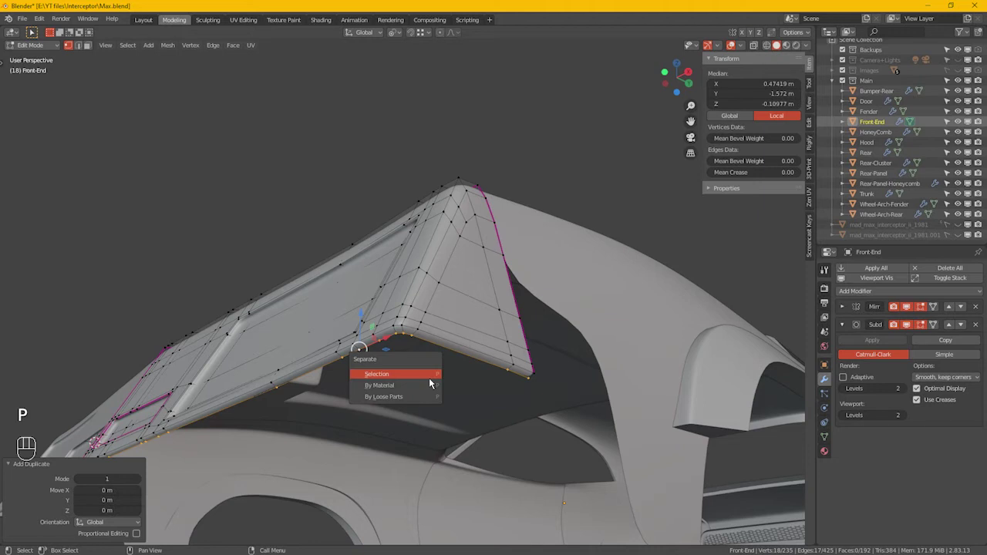
click(430, 379)
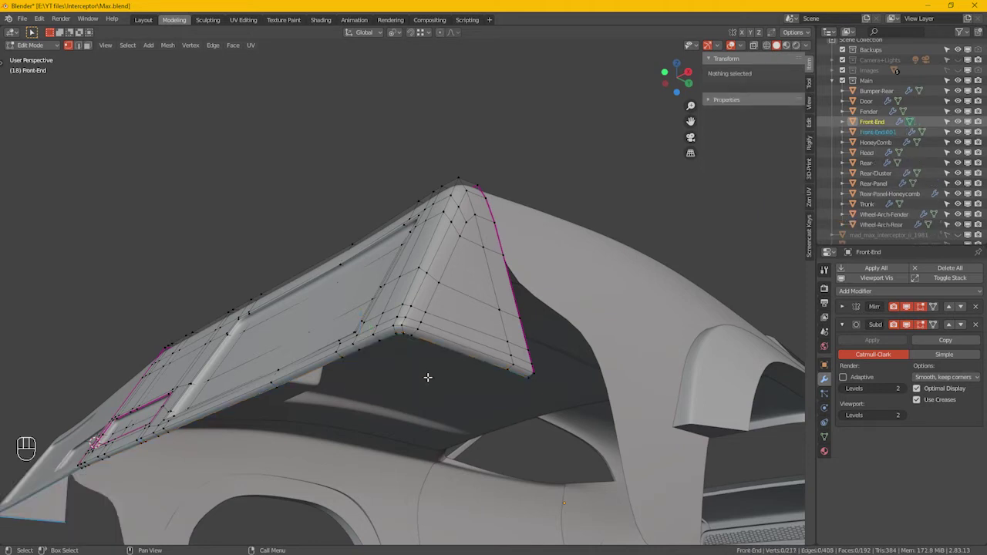
key(Tab)
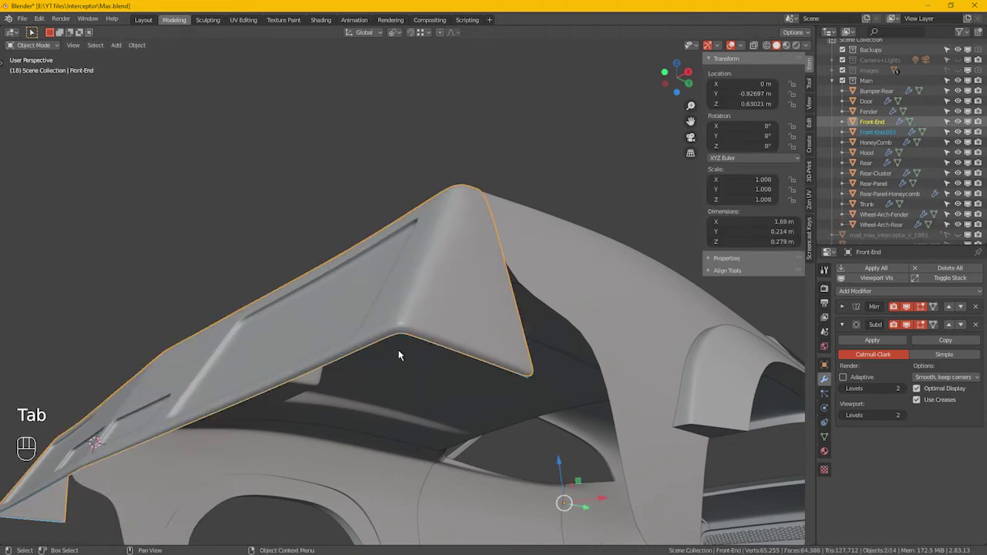
Rename the separated edge object as Bumper-Front
click(394, 348)
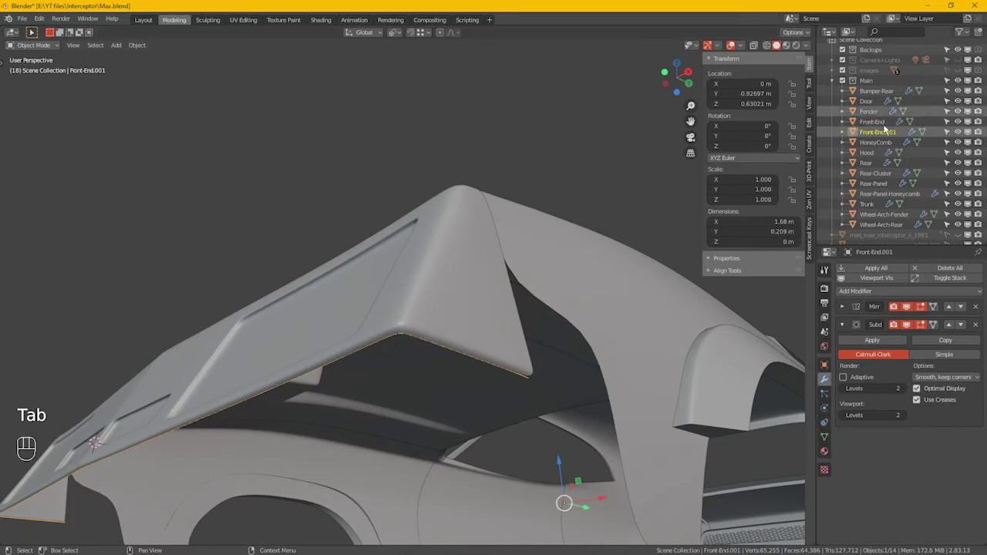
key(F2)
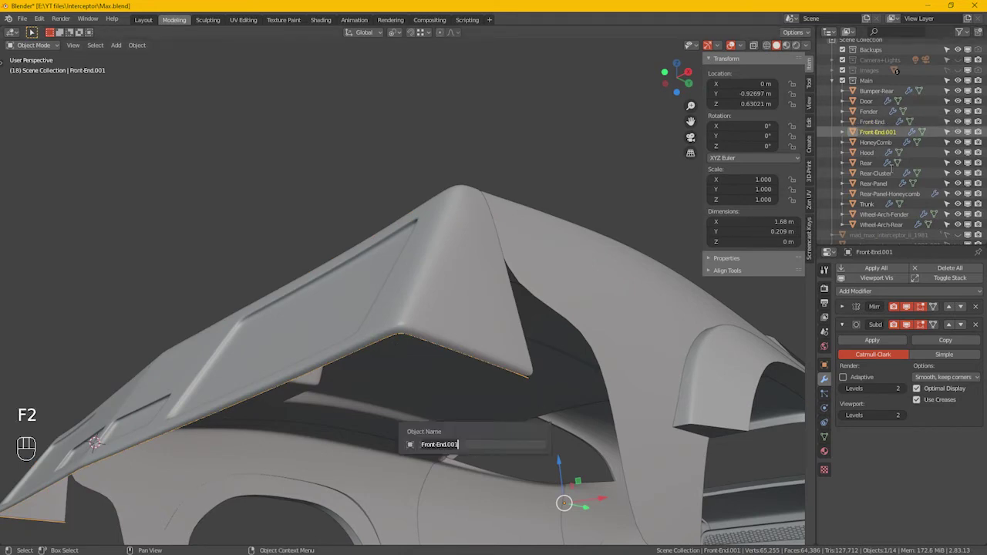
text(Bumpre-)
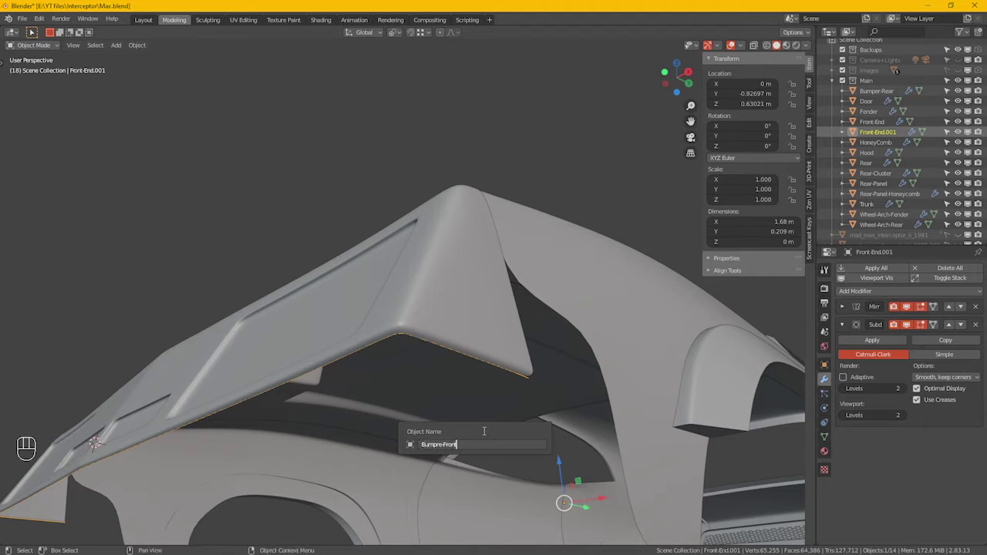
text(Front)
key(Left)
key(Left)
key(Left)
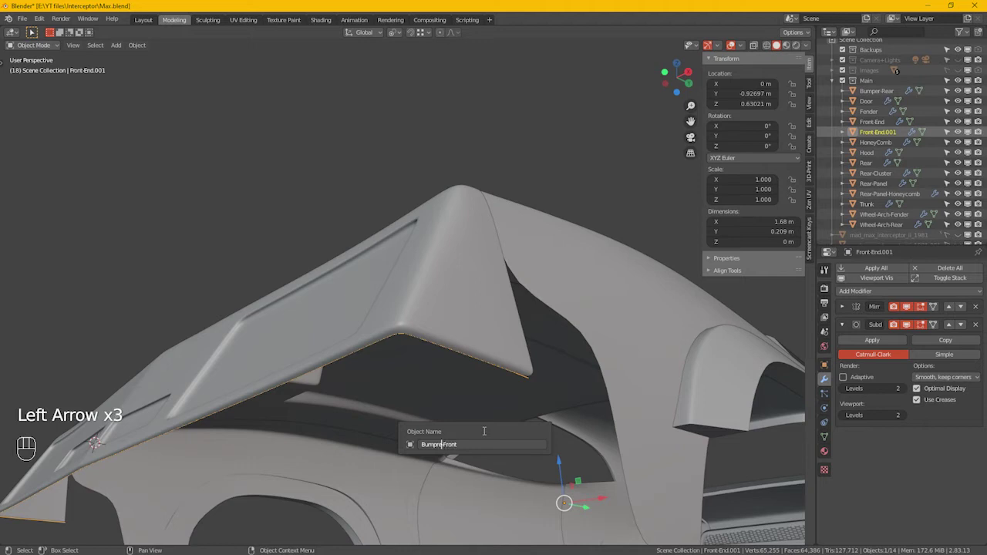
key(BackSpace)
text(er)
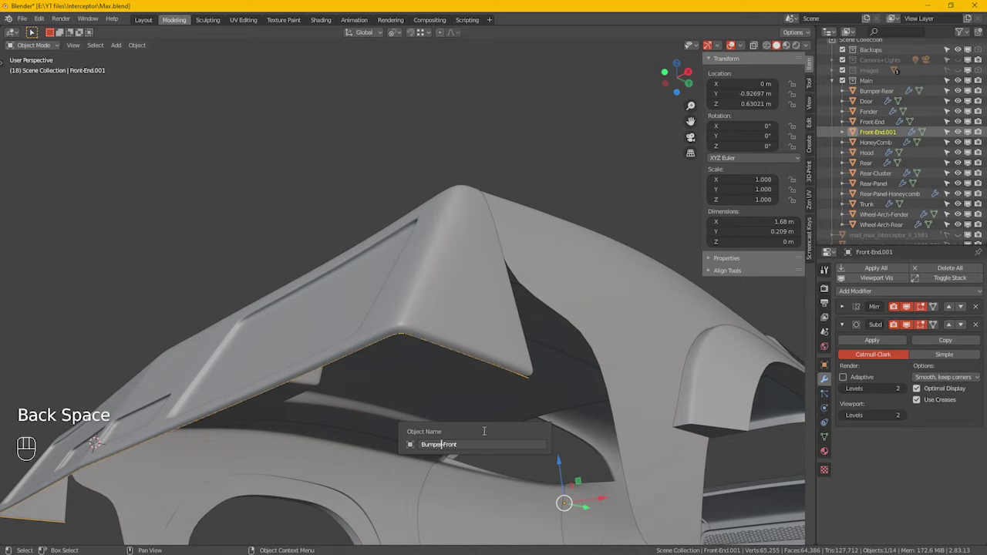
key(Return)
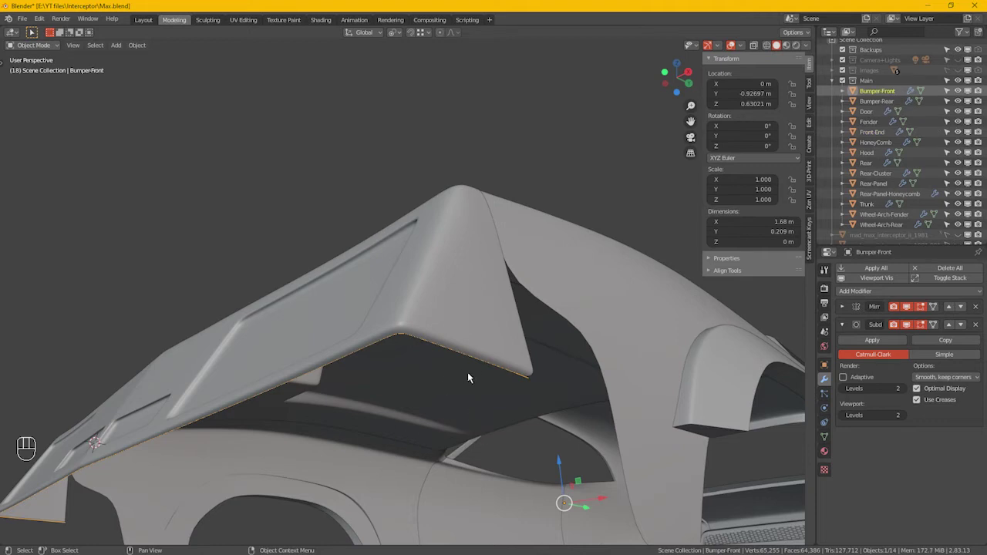
Set the crease to 1.00 on the short edge across the rear end of the Front-End's side lip
alt+click(517, 357)
middle_drag(561, 395, 535, 401)
key(Tab)
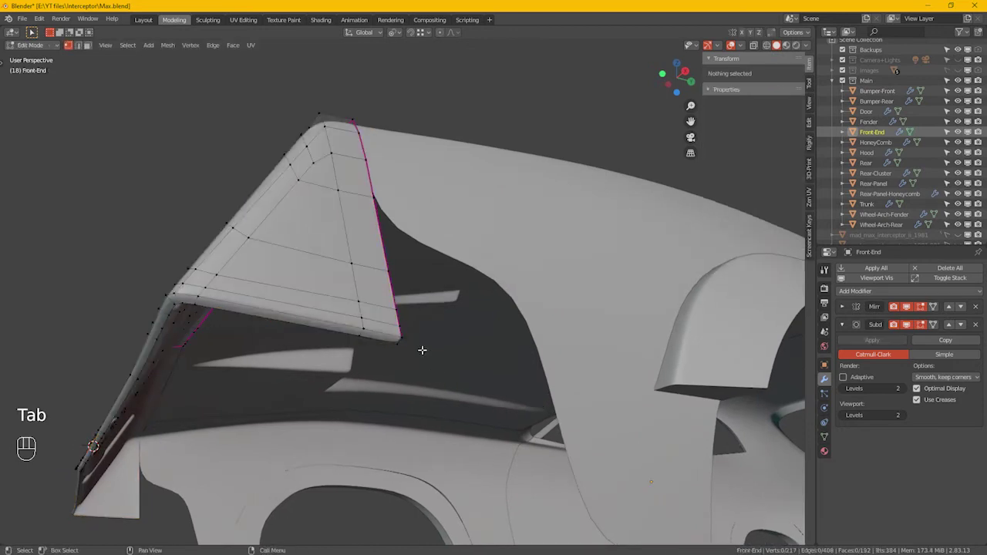
click(406, 345)
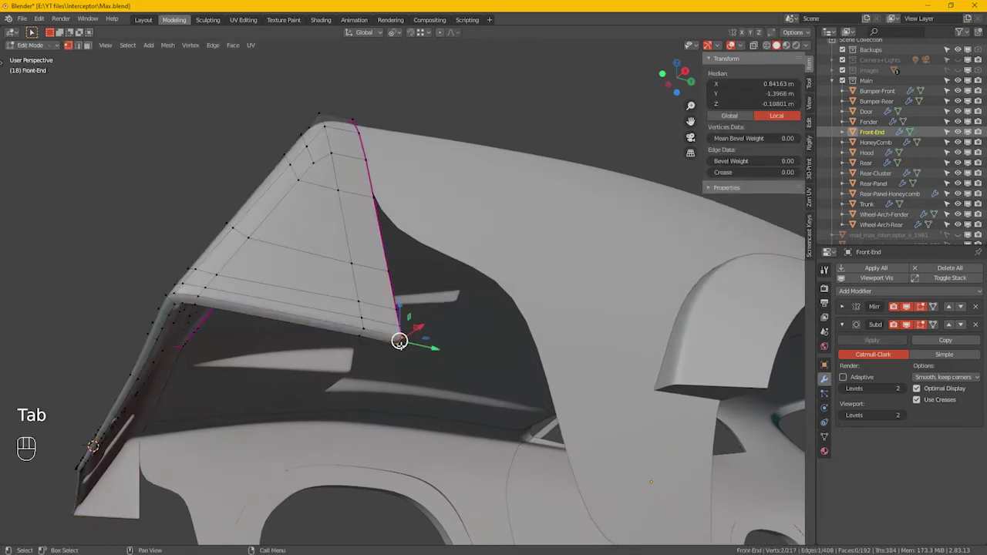
mouse_move(742, 174)
mouse_down()
mouse_move(772, 174)
mouse_move(739, 178)
mouse_up()
Set the crease to 0.0 on the rearmost segment of the side lip's inner edge and return to Object Mode
alt+middle_drag(505, 255, 377, 350)
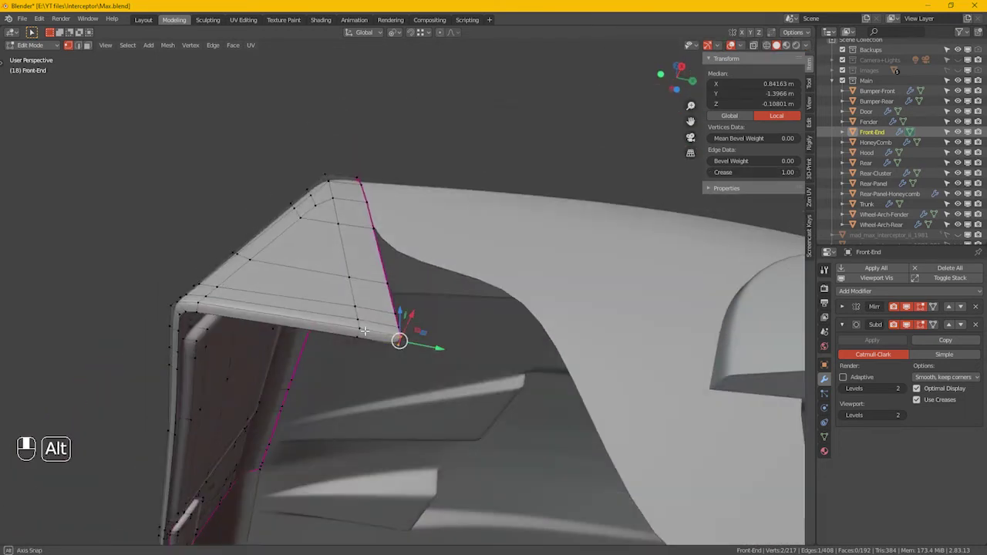
click(400, 342)
shift+click(357, 337)
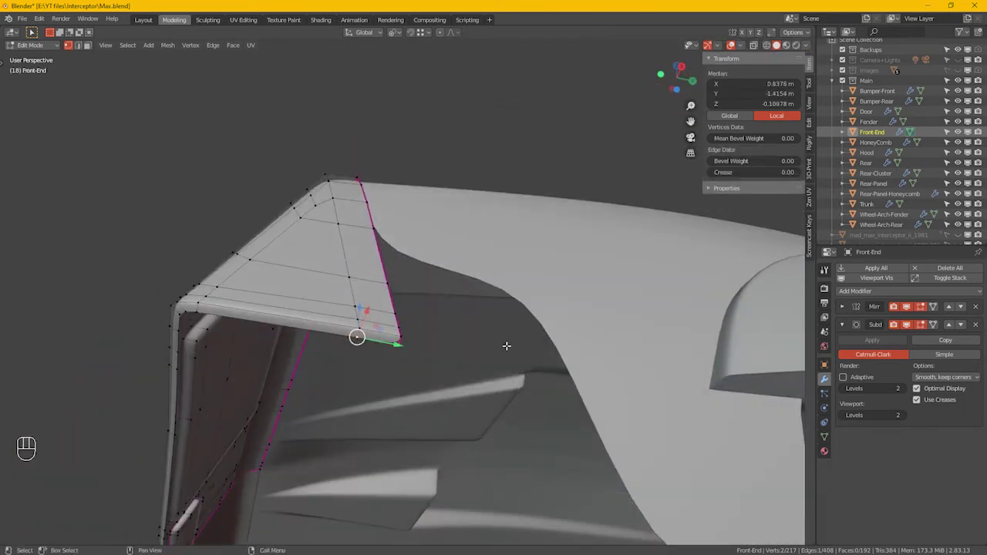
click(770, 174)
text(0.0)
key(Return)
alt+middle_drag(470, 340, 437, 275)
drag(386, 148, 371, 189)
alt+middle_drag(372, 190, 407, 242)
key(Tab)
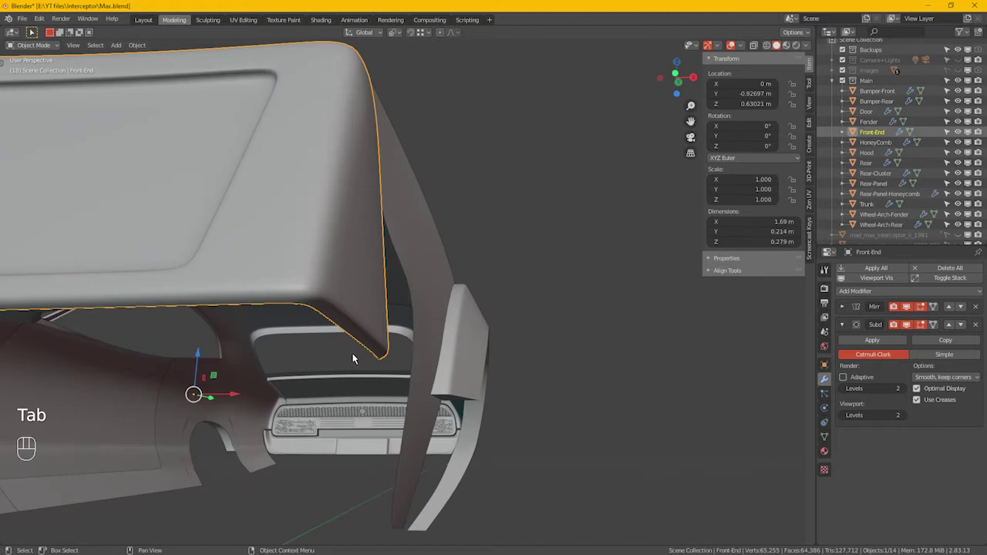
key(Tab)
key(Tab)
alt+middle_drag(273, 312, 329, 350)
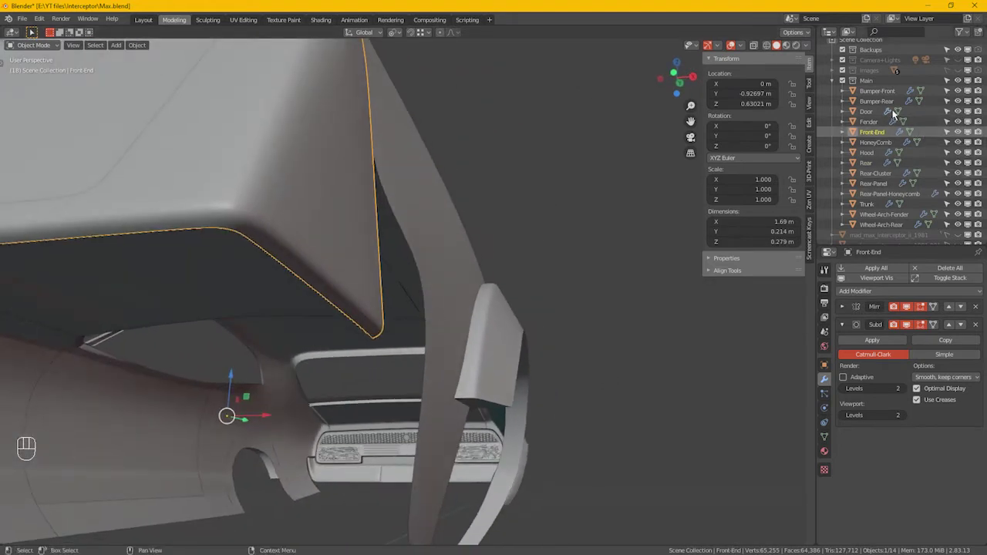
Edit the Bumper-Front mesh with X-ray on and dissolve the intermediate vertices along its front edge
click(878, 91)
alt+middle_drag(423, 265, 347, 391)
scroll(320, 357, down, 5)
key(Tab)
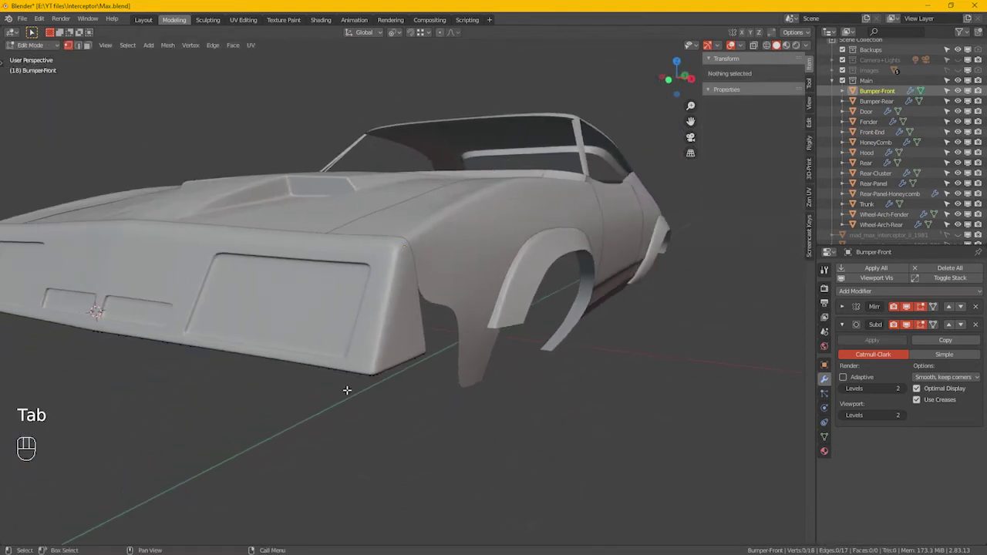
key(alt+z)
middle_drag(226, 381, 264, 383)
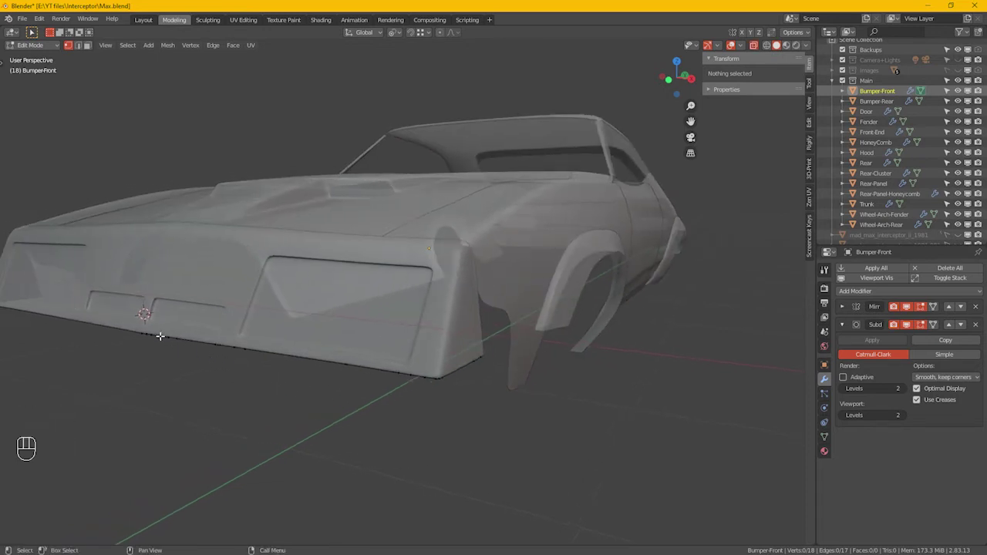
drag(148, 332, 421, 389)
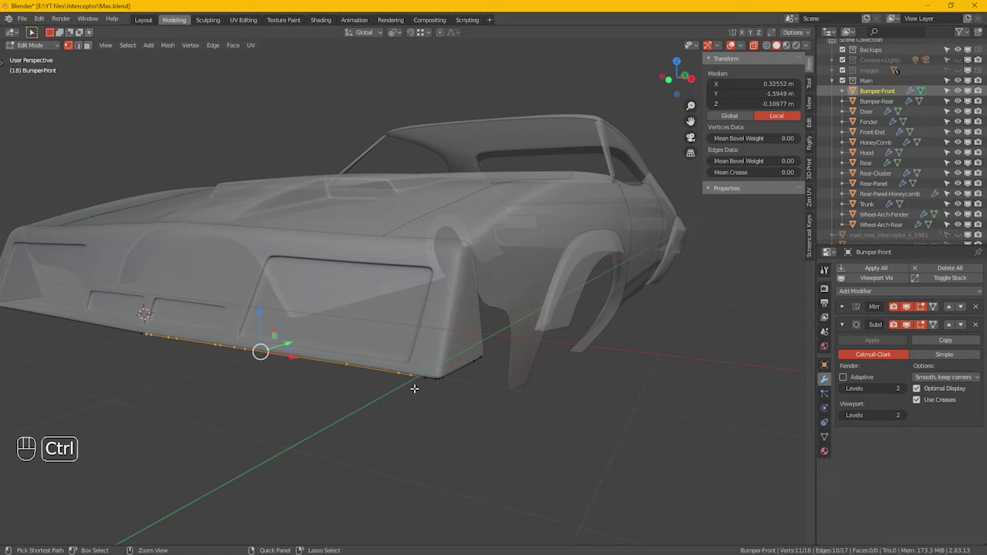
key(ctrl+x)
Dissolve the extra vertex just ahead of the rear end of Bumper-Front's side edge
alt+middle_drag(456, 391, 304, 406)
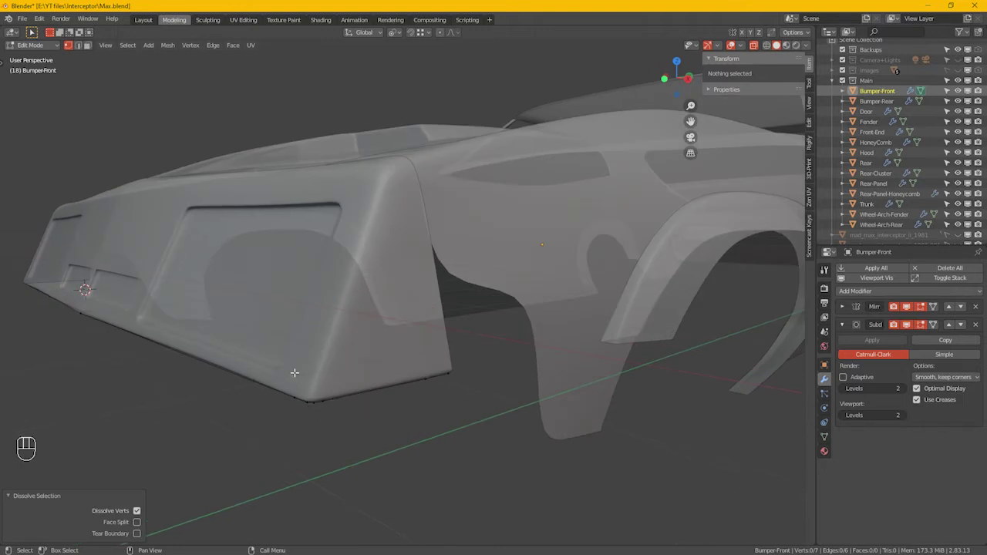
click(425, 378)
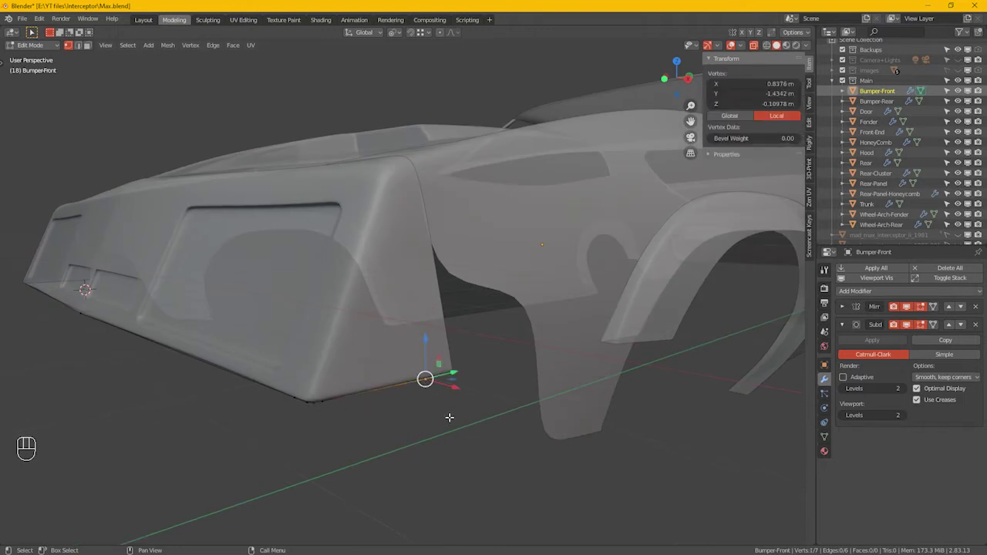
key(ctrl+x)
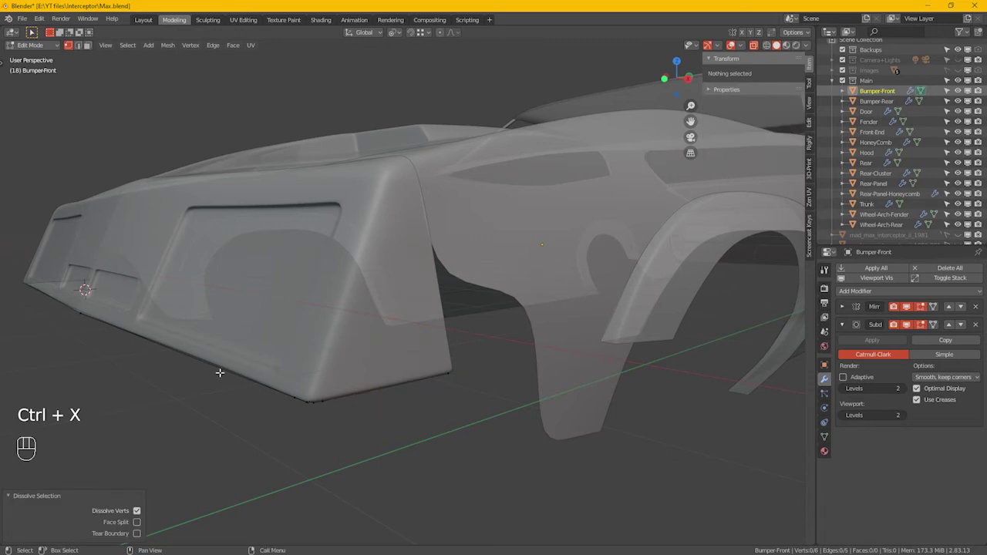
Extrude Bumper-Front's front edge, including the start of the corner, forward along Y by about 0.05 m
drag(18, 270, 311, 433)
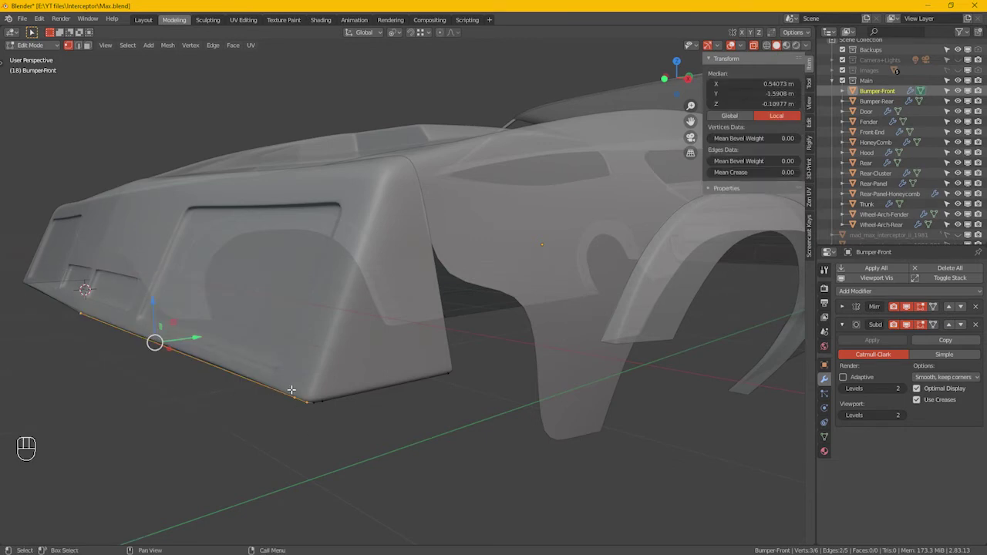
key(e)
key(y)
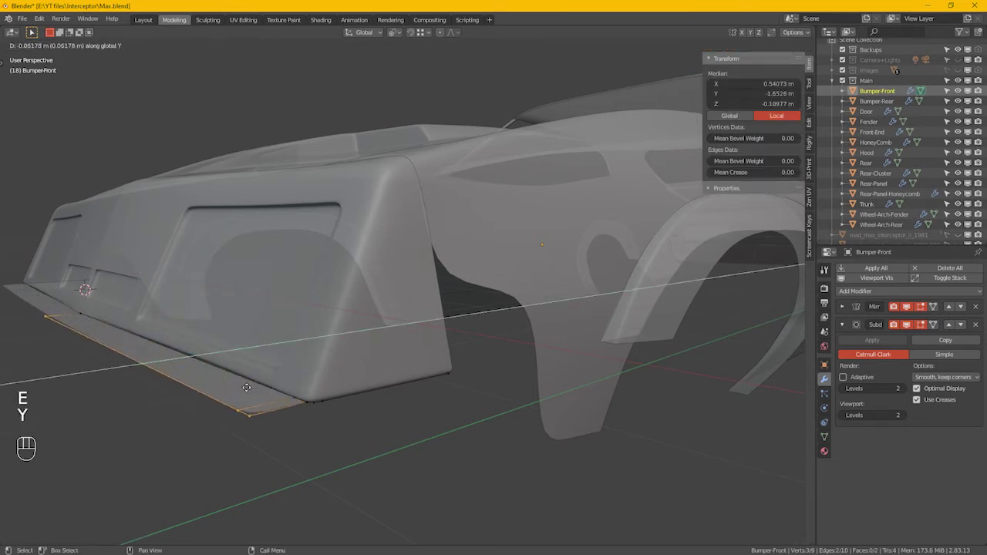
click(253, 386)
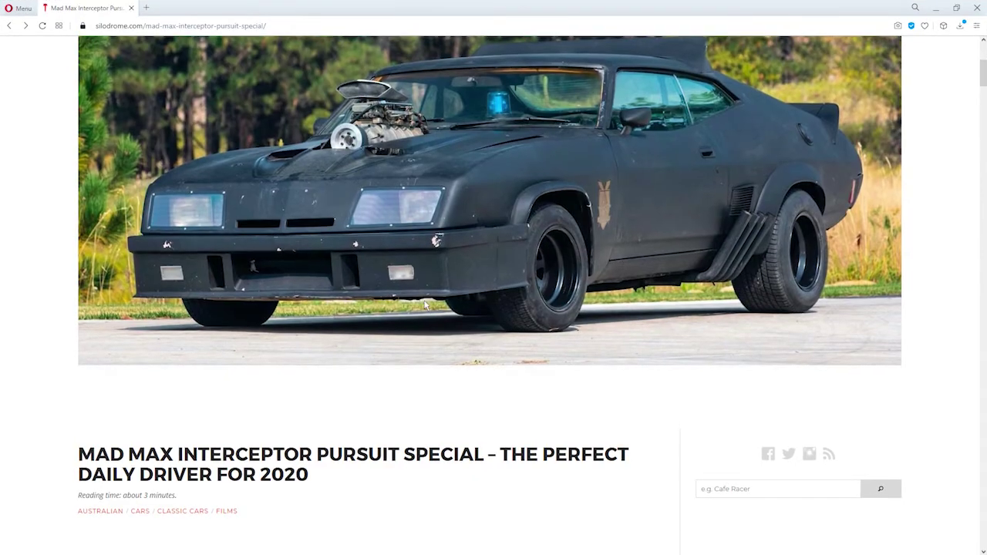
Switch to the browser and examine how far the front bumper projects from the body in the Interceptor reference photos
scroll(451, 316, down, 5)
scroll(451, 316, down, 2)
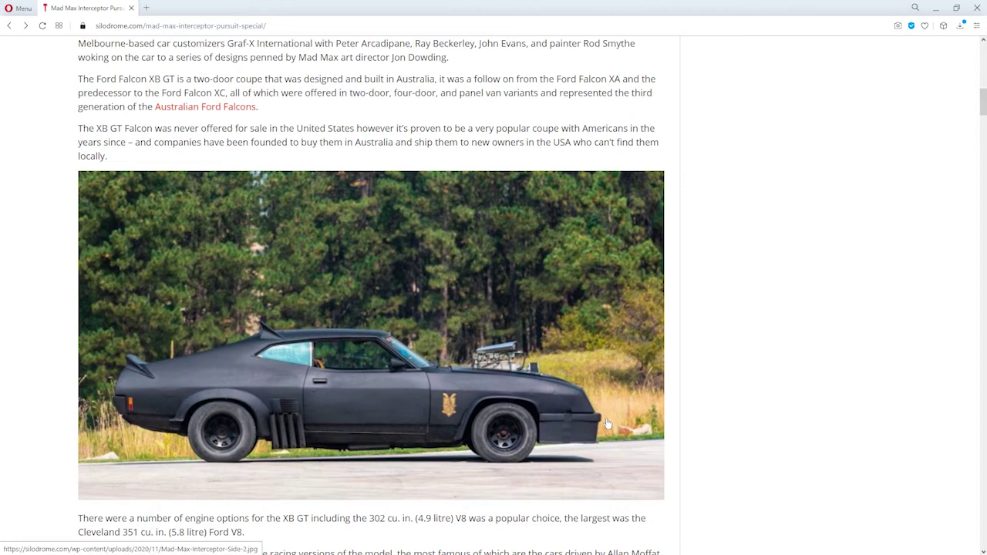
scroll(604, 424, down, 1)
scroll(604, 424, down, 20)
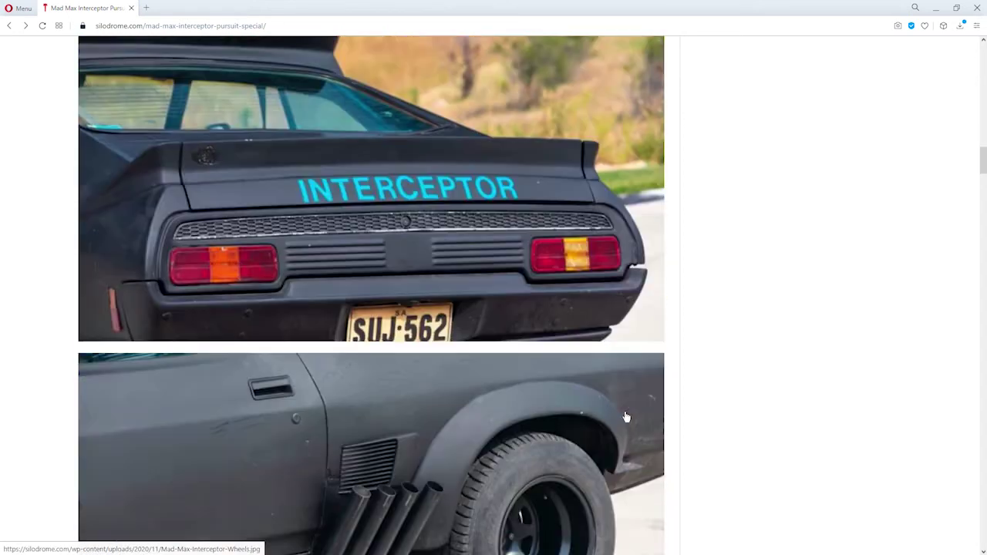
scroll(621, 405, down, 12)
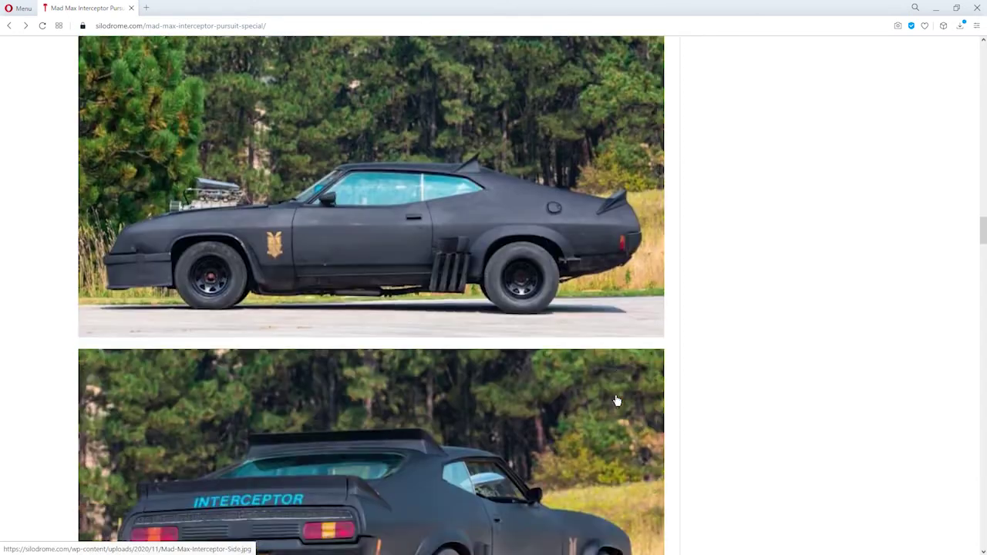
scroll(164, 411, up, 3)
scroll(330, 456, down, 5)
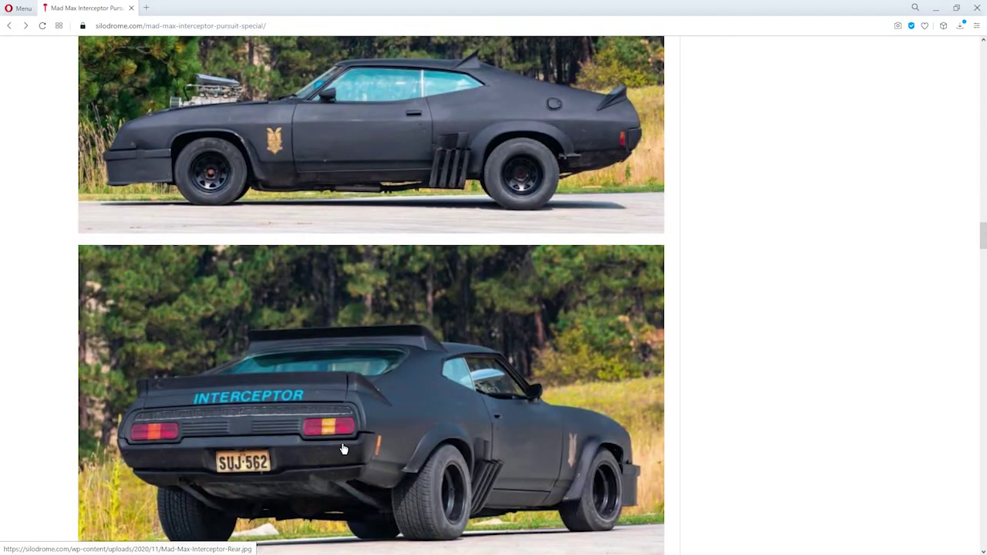
scroll(465, 342, down, 8)
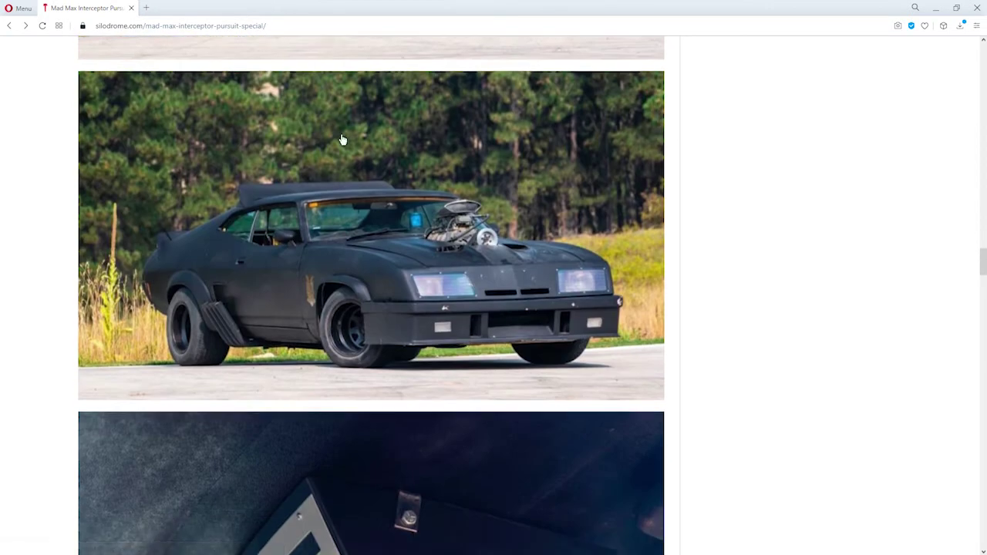
scroll(354, 227, up, 4)
scroll(357, 216, up, 5)
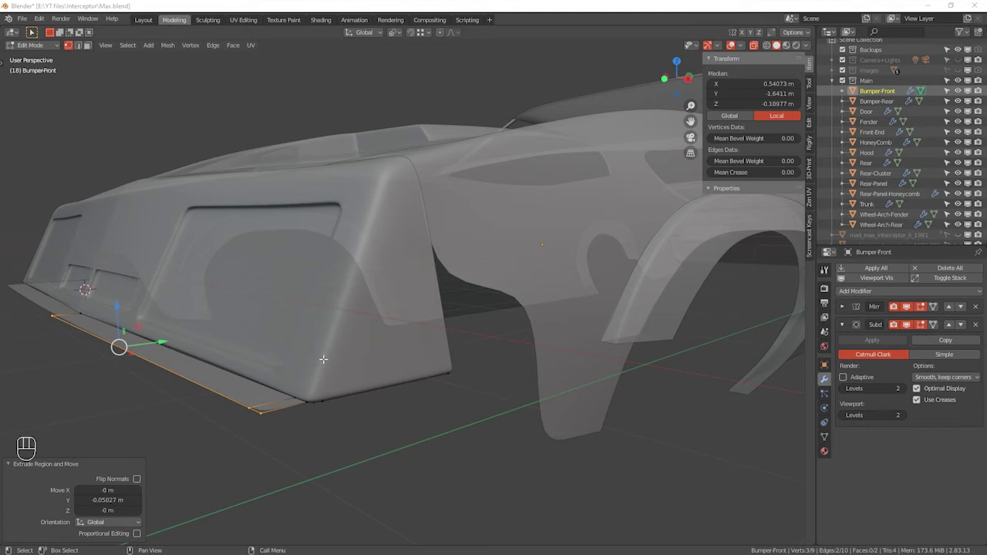
Return to Blender and move the extruded front edge back along Y by about 0.014 m in the side view
shift+middle_drag(323, 359, 377, 374)
key(KP_3)
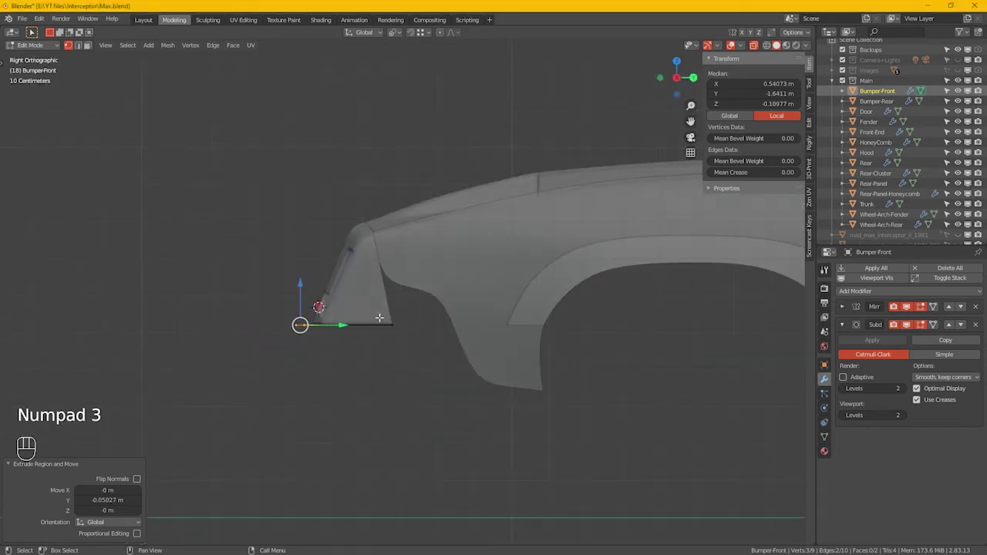
scroll(328, 331, up, 4)
drag(228, 330, 248, 330)
Extrude Bumper-Front's side edge, from its rear end to the front corner, outward along X by about 0.063 m
middle_drag(263, 335, 327, 357)
scroll(326, 358, down, 8)
scroll(350, 393, up, 8)
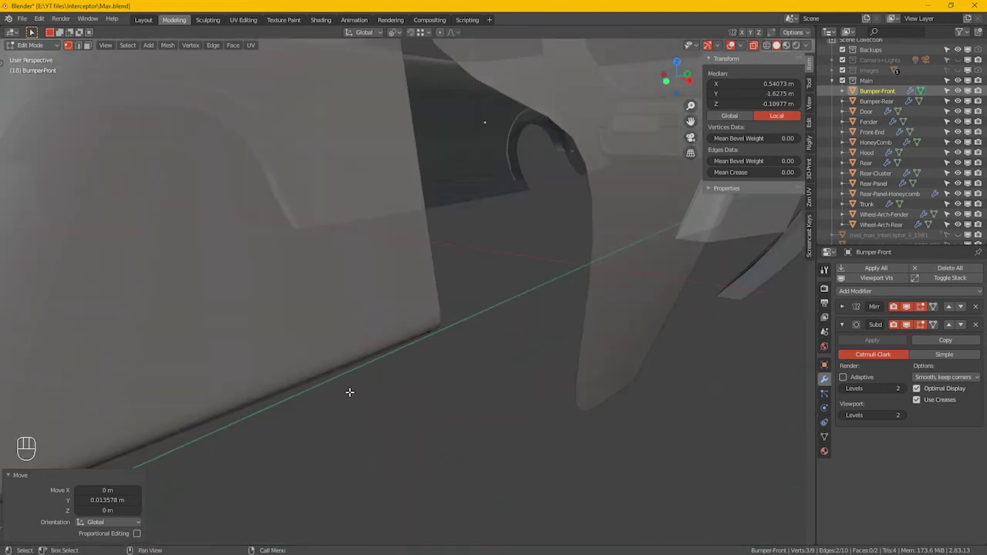
scroll(349, 392, down, 3)
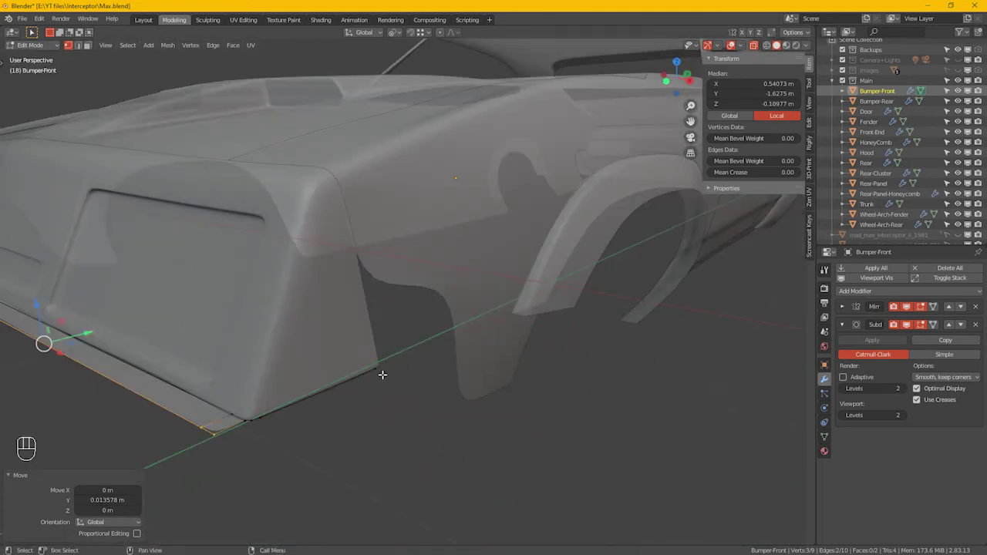
click(383, 375)
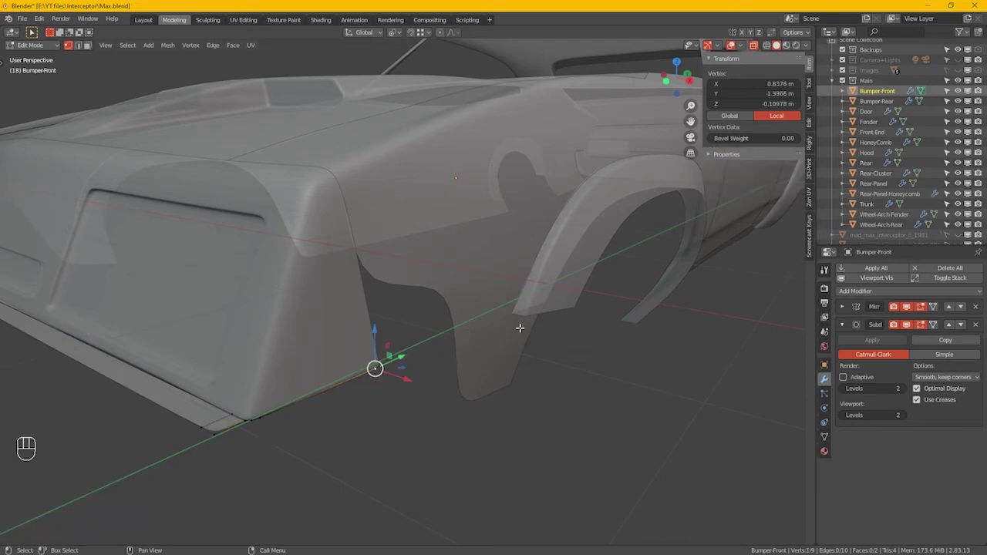
shift+middle_drag(327, 409, 386, 422)
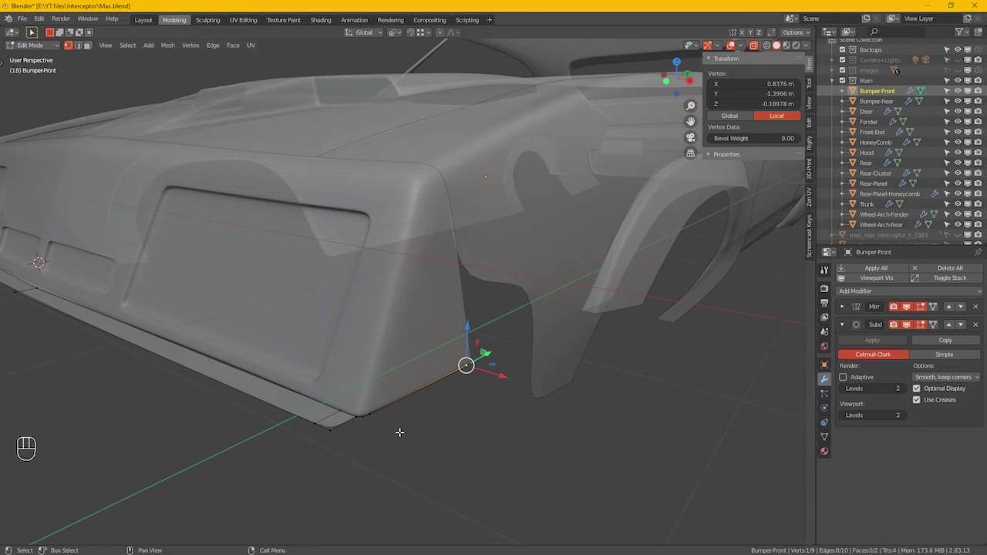
ctrl+click(364, 418)
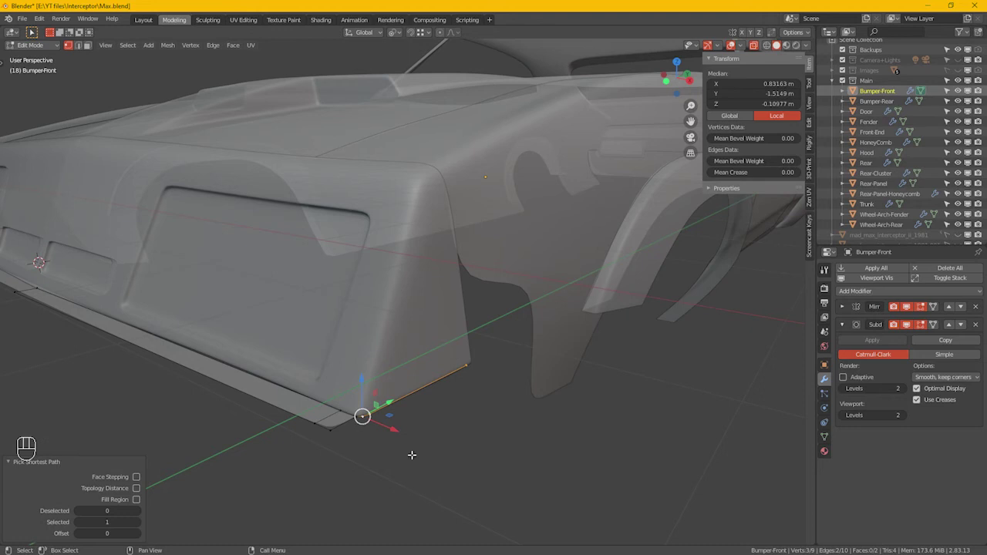
key(e)
key(x)
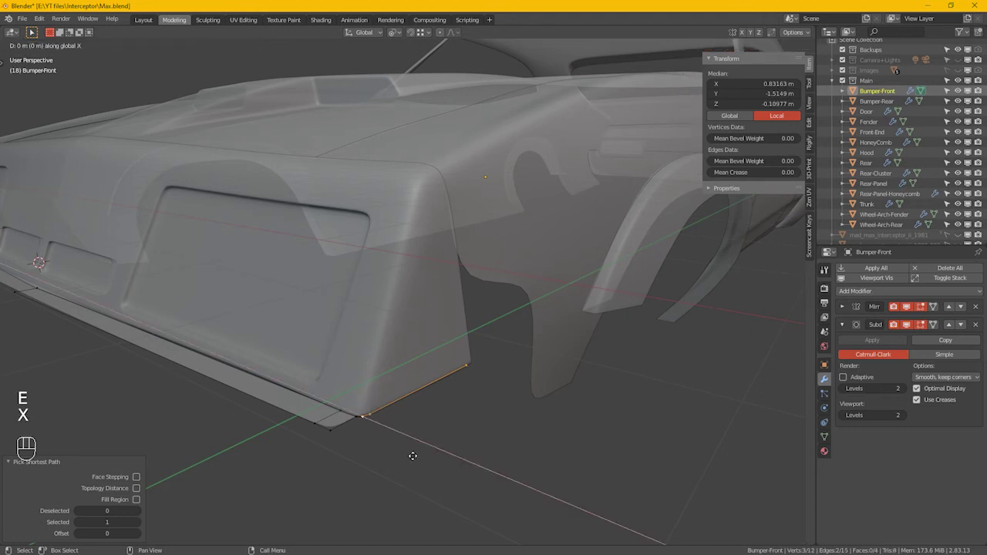
click(451, 484)
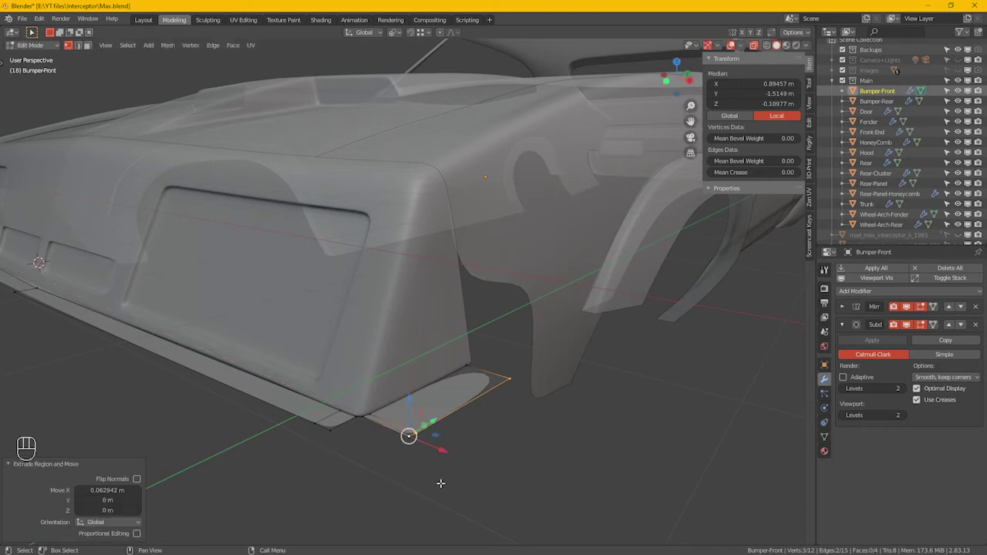
Turn X-ray off and move the side strip's outer edge inward along X by about 0.025 m in the top view
key(KP_1)
key(alt+z)
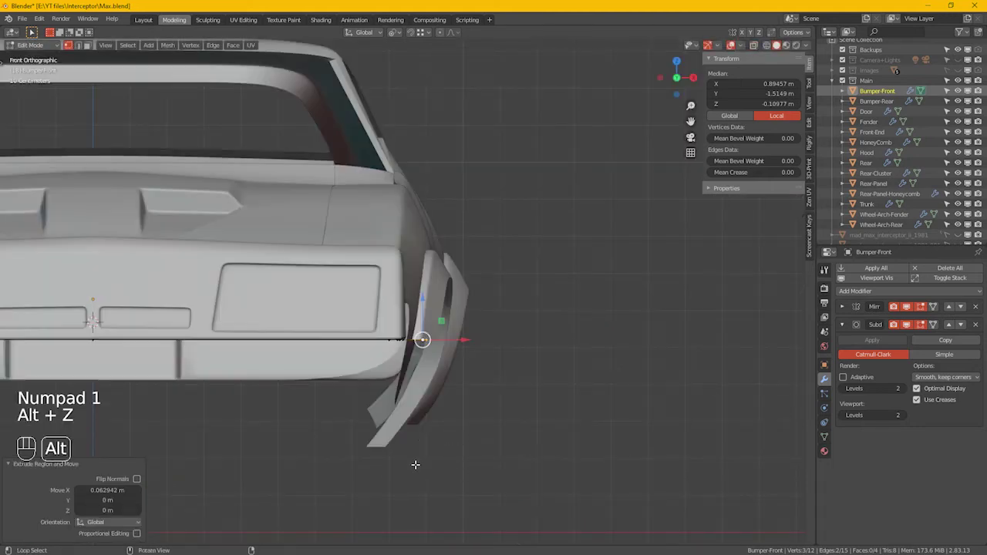
scroll(416, 462, up, 5)
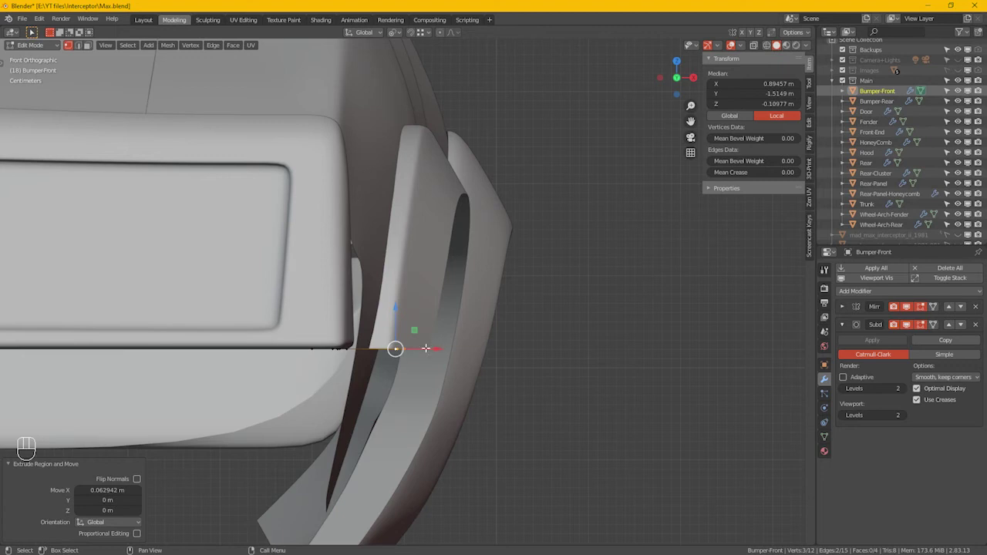
key(KP_7)
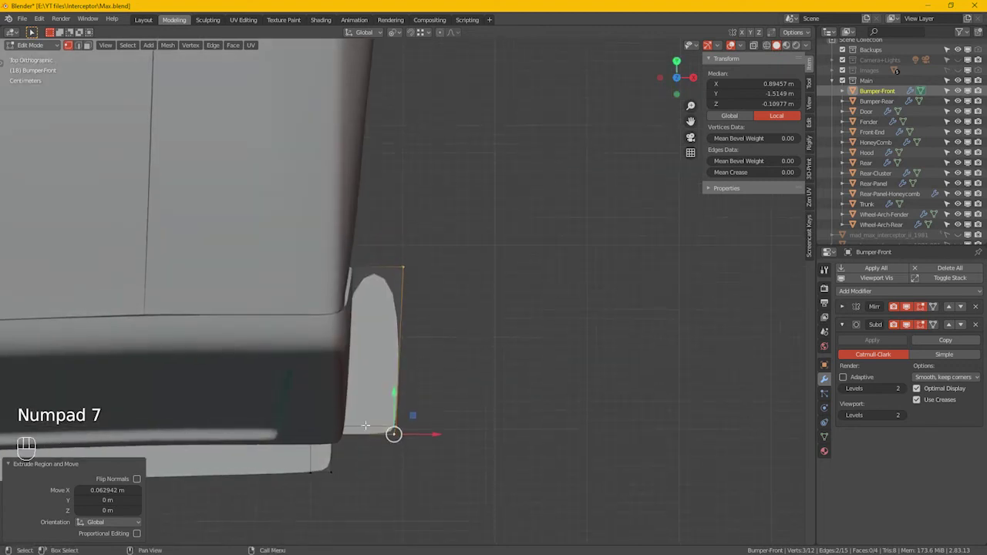
scroll(365, 425, down, 3)
drag(413, 438, 399, 435)
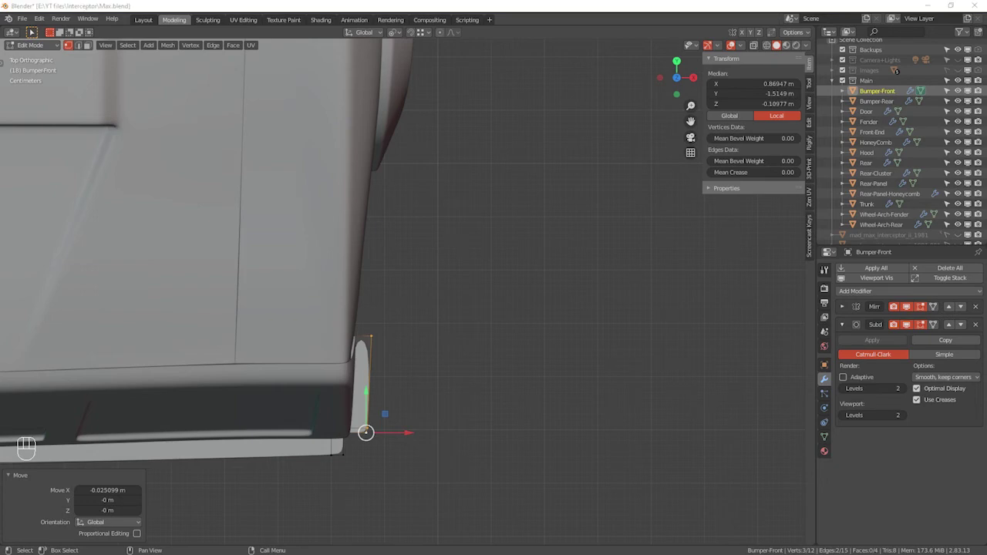
Switch to the browser to examine the bumper's side width in the reference photos, and return to Blender
key(alt+Tab)
scroll(548, 463, down, 4)
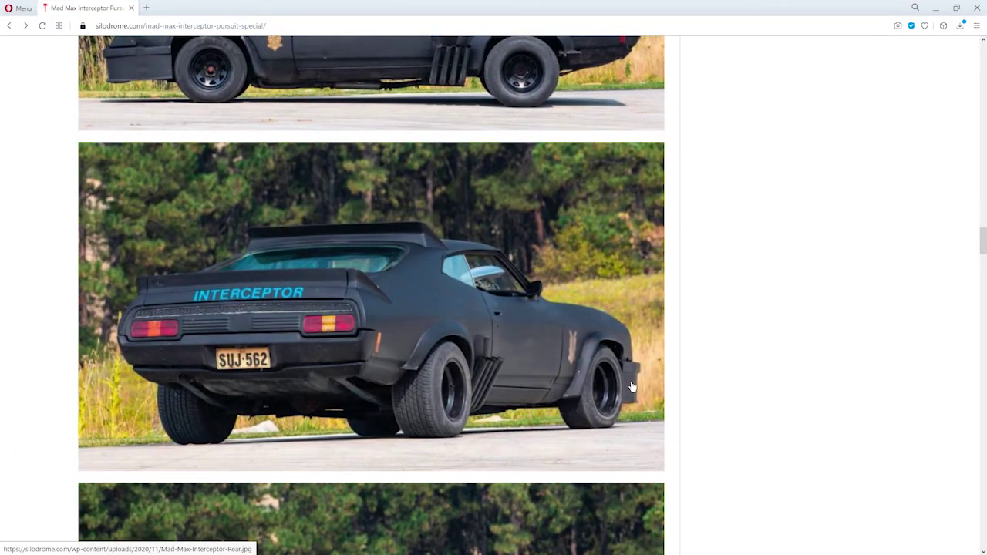
scroll(284, 146, up, 2)
scroll(285, 147, up, 15)
scroll(455, 285, up, 15)
scroll(455, 285, up, 15)
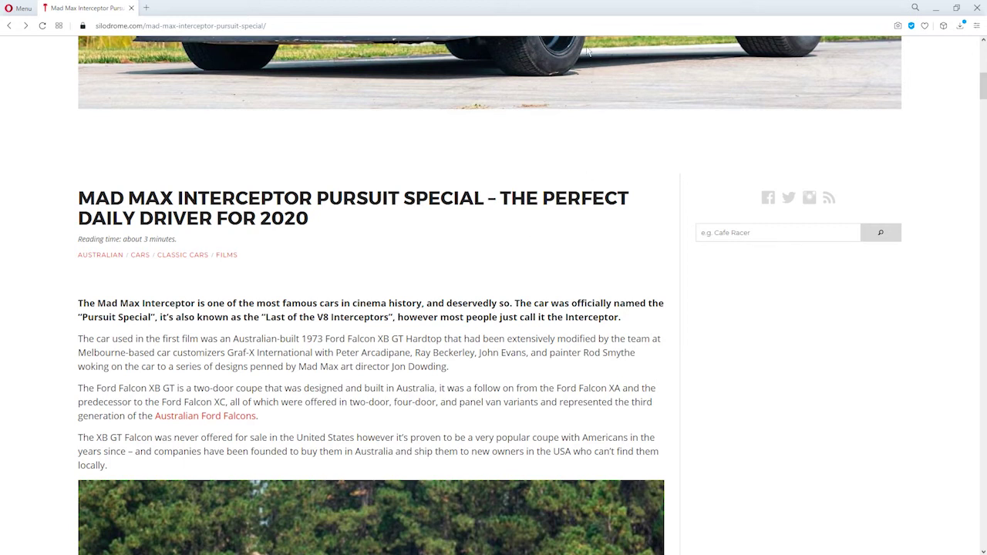
drag(583, 17, 0, 270)
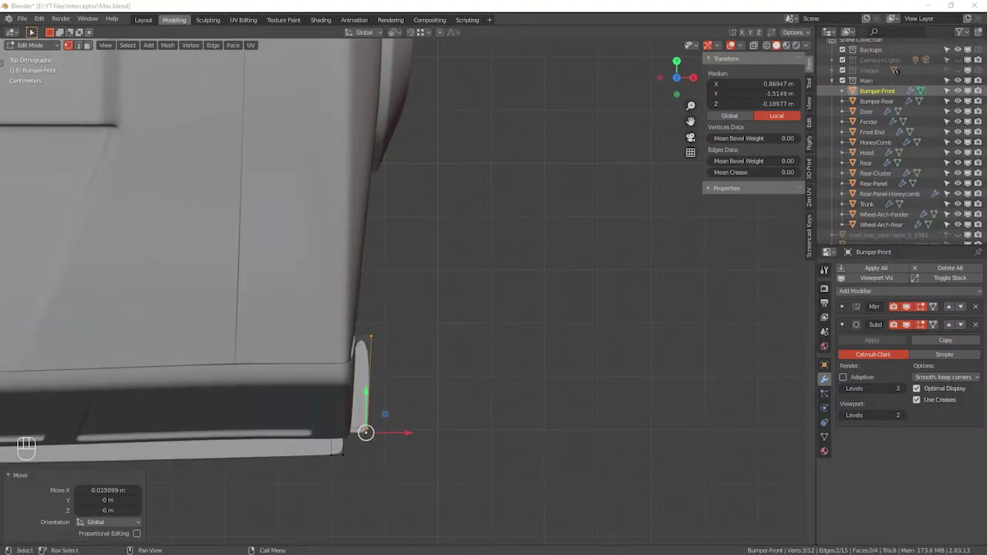
Move the side strip's outer edge outward about 0.021 m, and extrude its rear edge about 0.305 m backward and 0.037 m outward
middle_drag(423, 131, 390, 184)
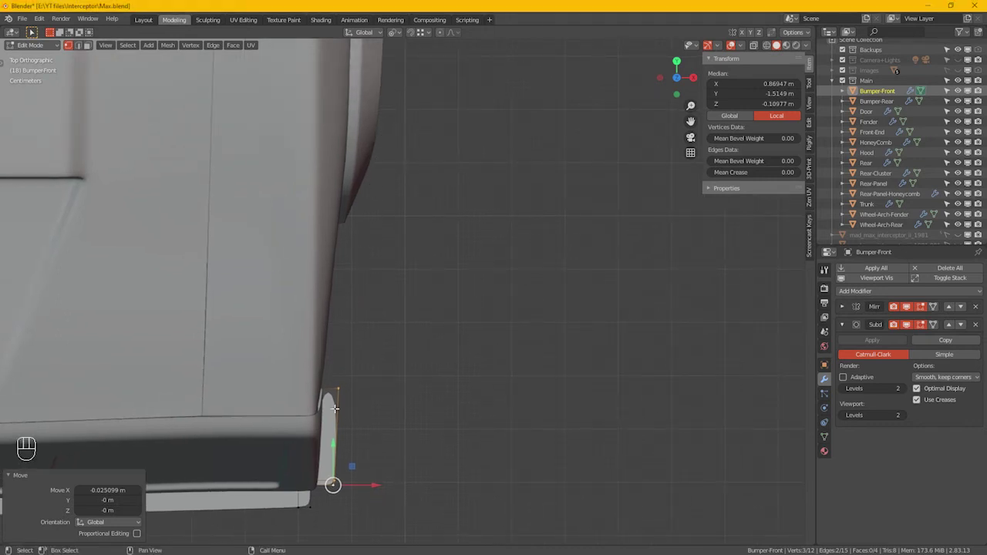
drag(378, 490, 391, 494)
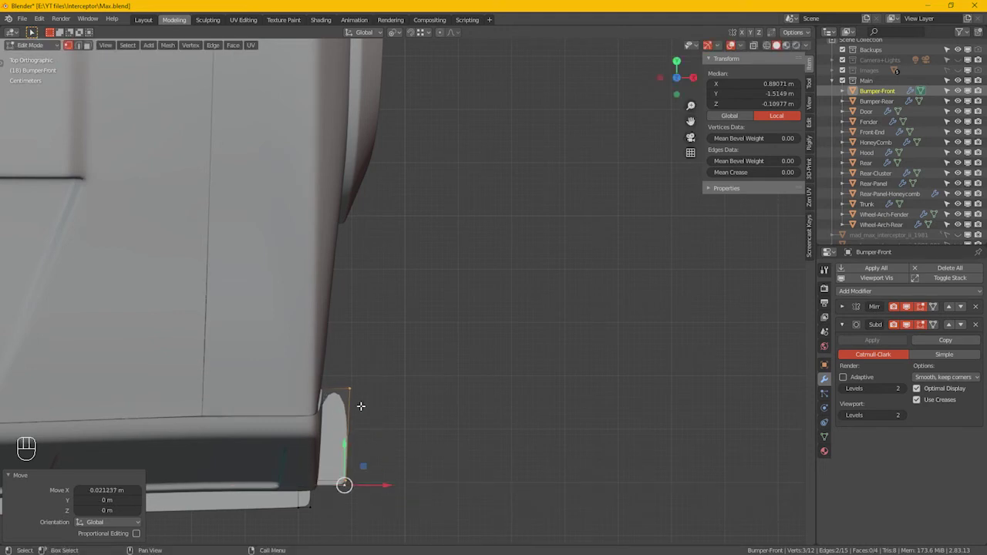
key(alt+z)
drag(245, 327, 388, 412)
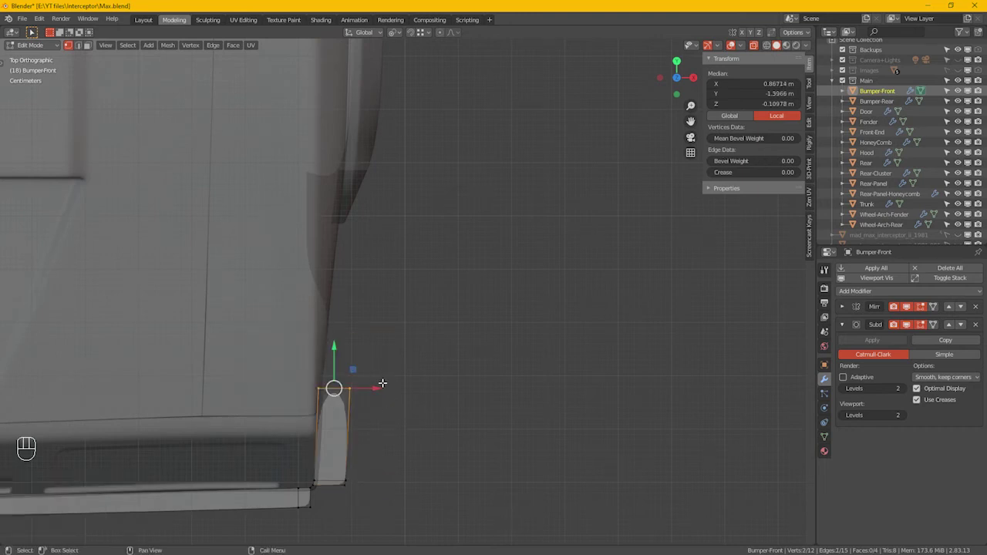
key(e)
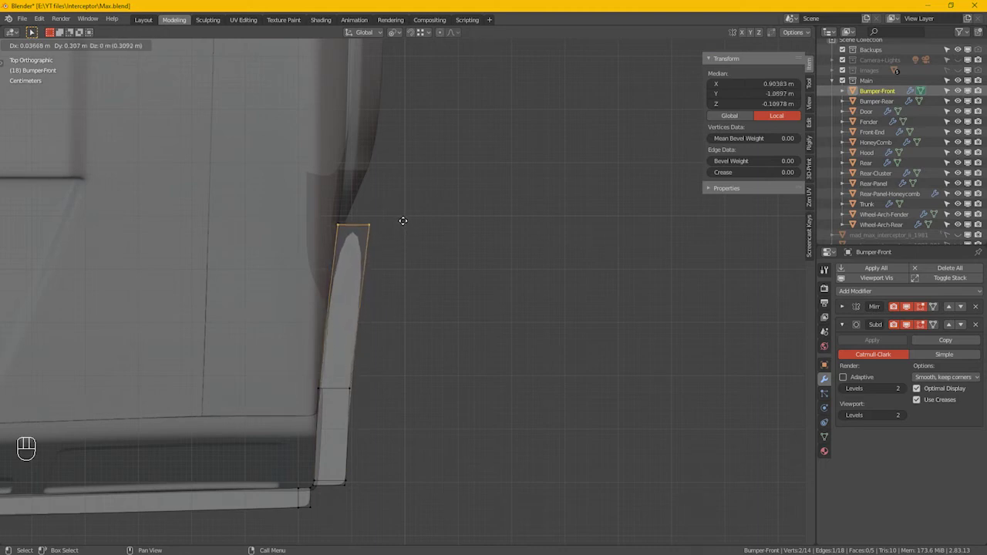
click(403, 222)
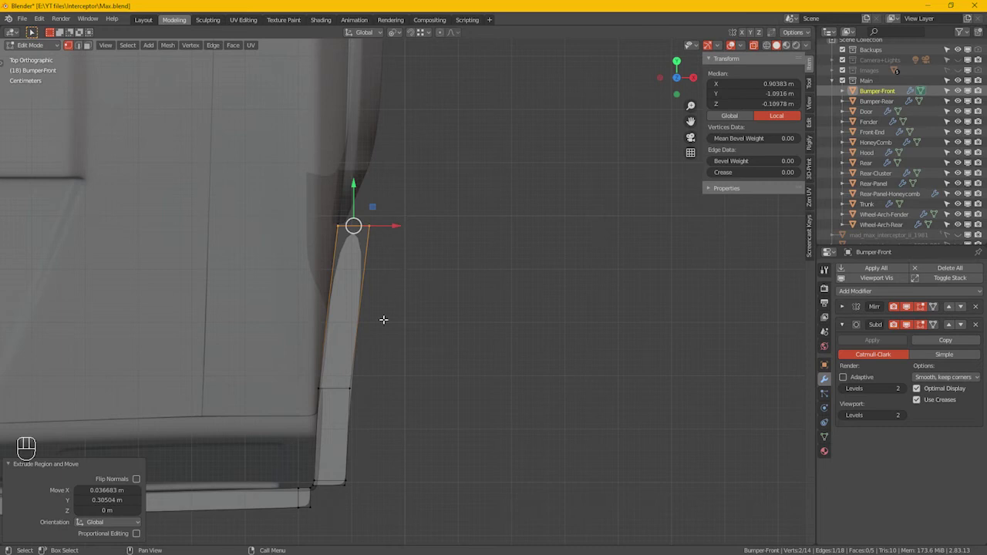
Move the side strip's outer edge about 0.014 m outward along X, and fill the corner gap between the front and side strips with a face
alt+click(362, 337)
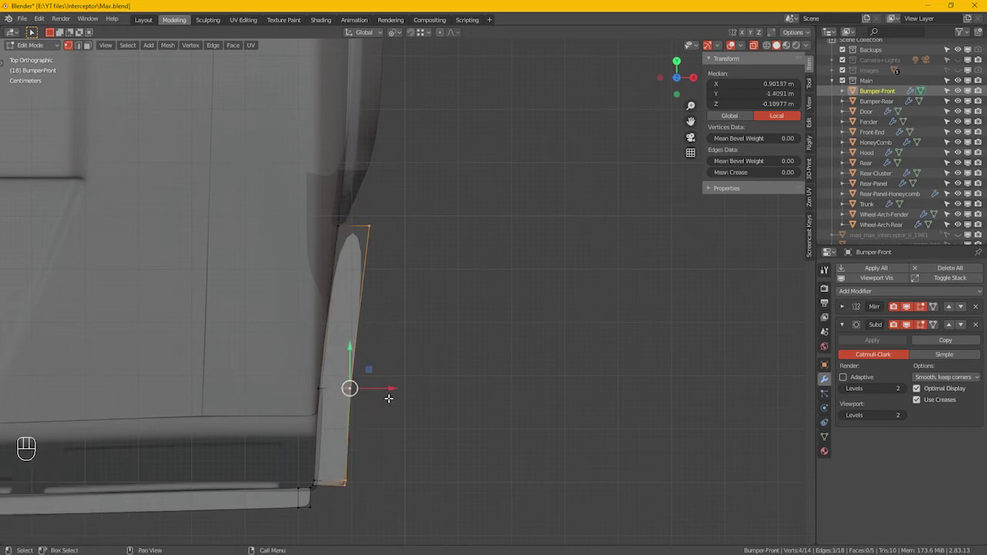
drag(390, 387, 400, 388)
scroll(399, 425, down, 5)
alt+middle_drag(401, 427, 370, 388)
scroll(270, 353, up, 8)
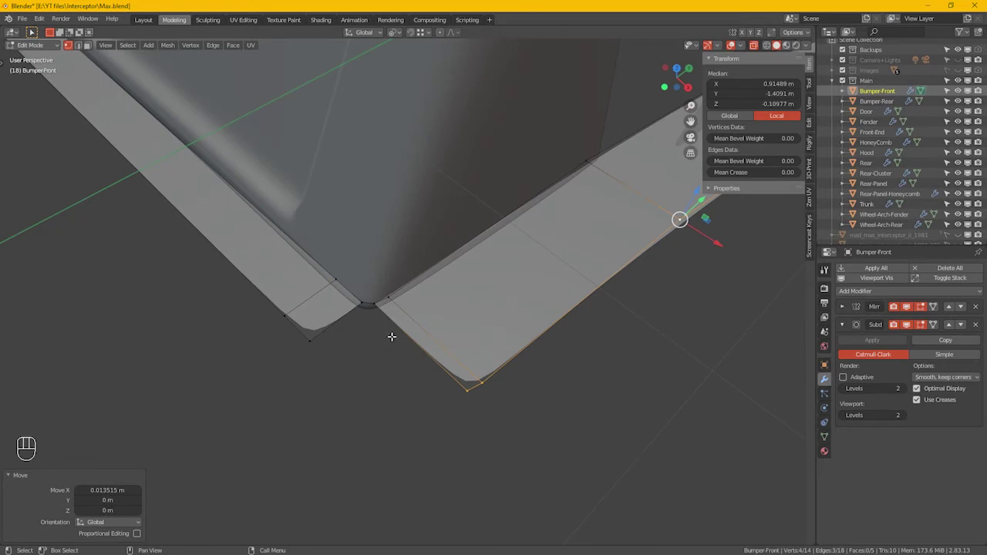
click(355, 299)
shift+click(307, 344)
shift+click(472, 403)
key(f)
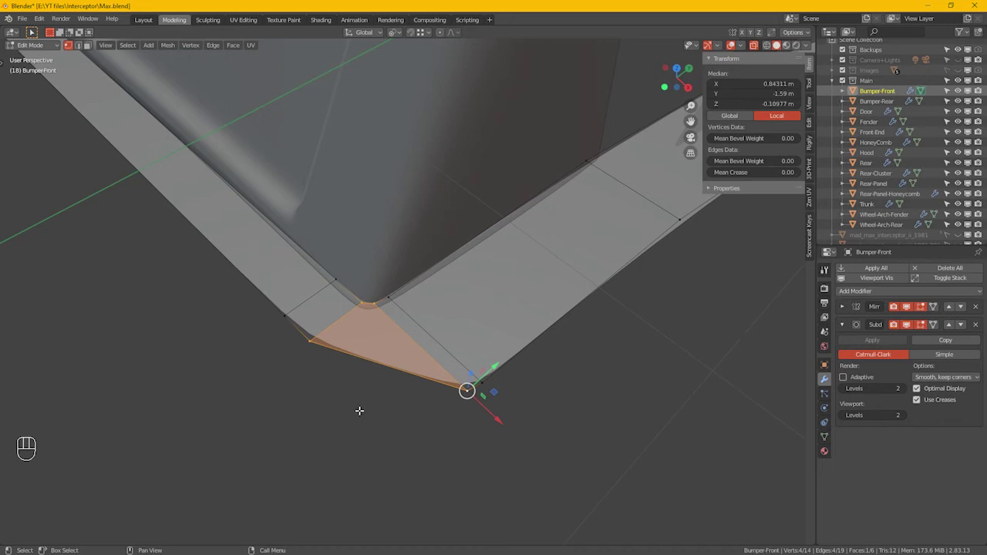
Turn X-ray off and move the front strip's outer corner vertex outward along X by about 0.016 m
middle_drag(459, 398, 461, 394)
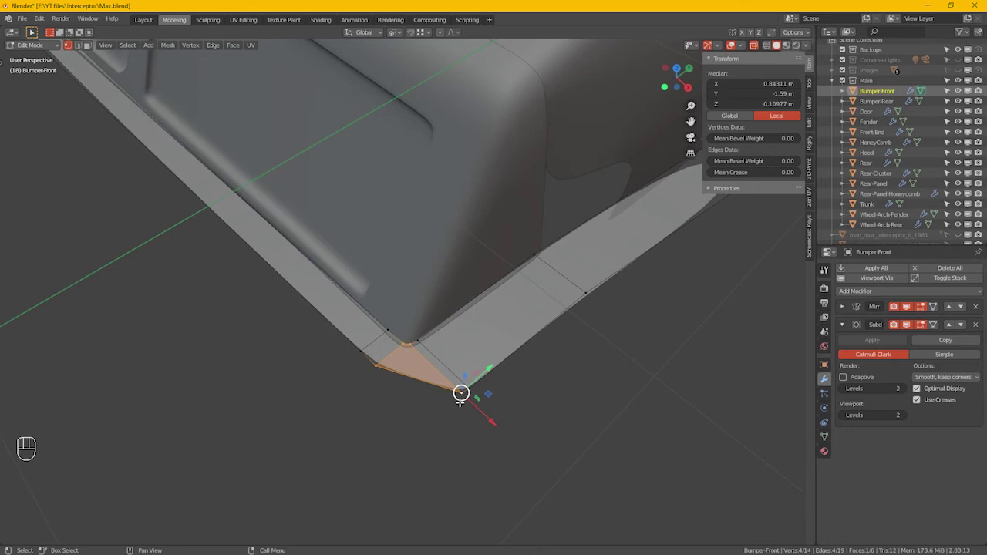
key(Tab)
key(alt+z)
middle_drag(449, 401, 412, 388)
scroll(258, 398, up, 3)
key(Tab)
middle_drag(278, 408, 378, 392)
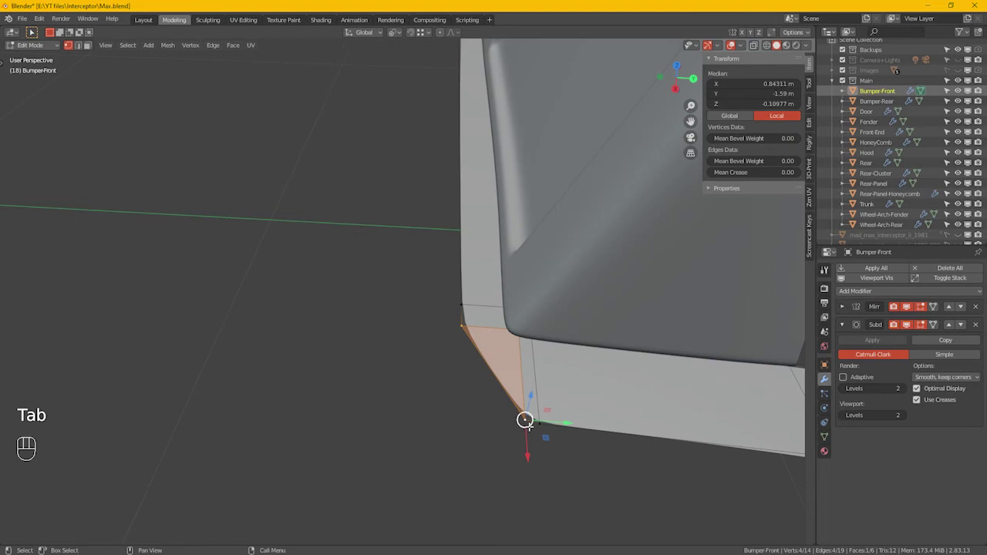
click(525, 419)
drag(567, 425, 581, 352)
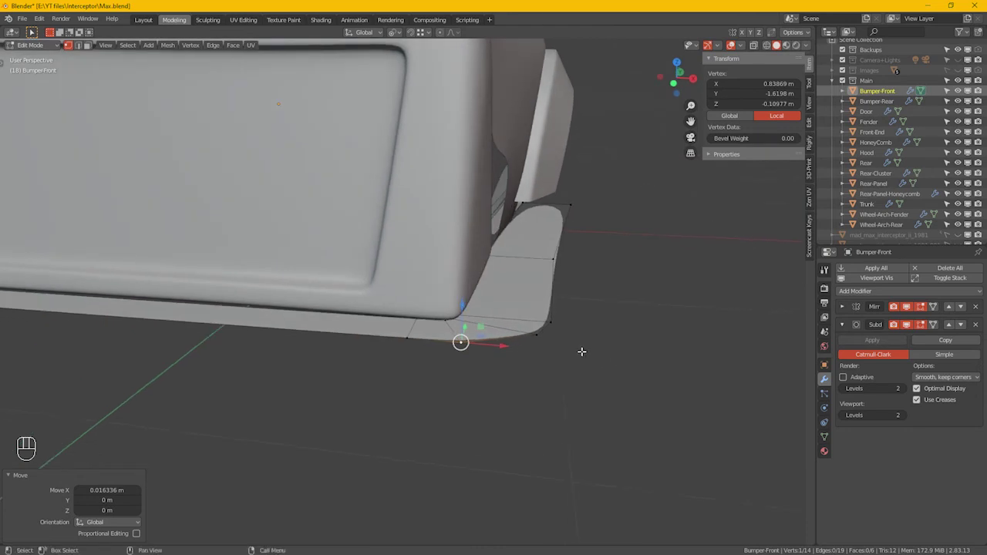
Move the two outer vertices at the side strip's front corner inward along X by about 0.011 m
shift+click(540, 329)
key(g)
key(x)
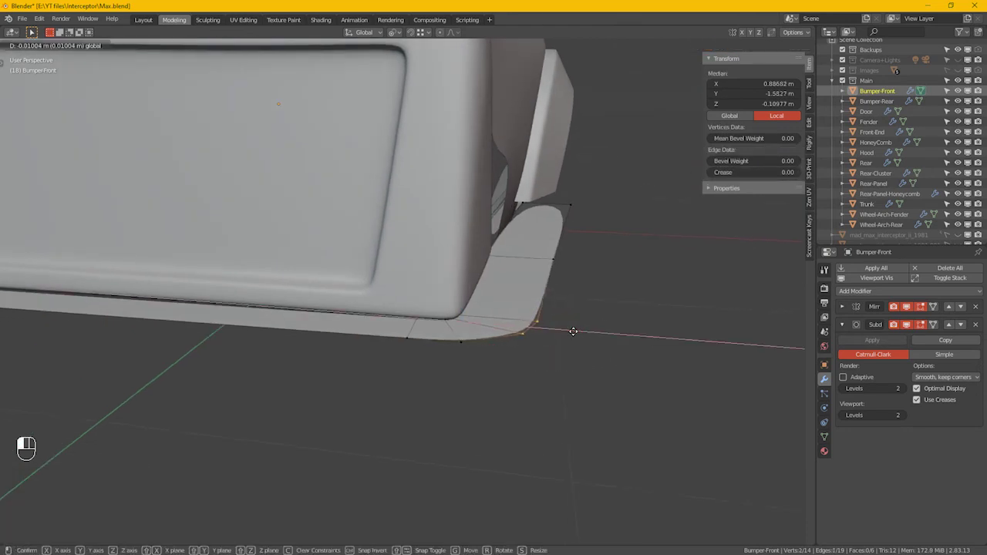
click(569, 331)
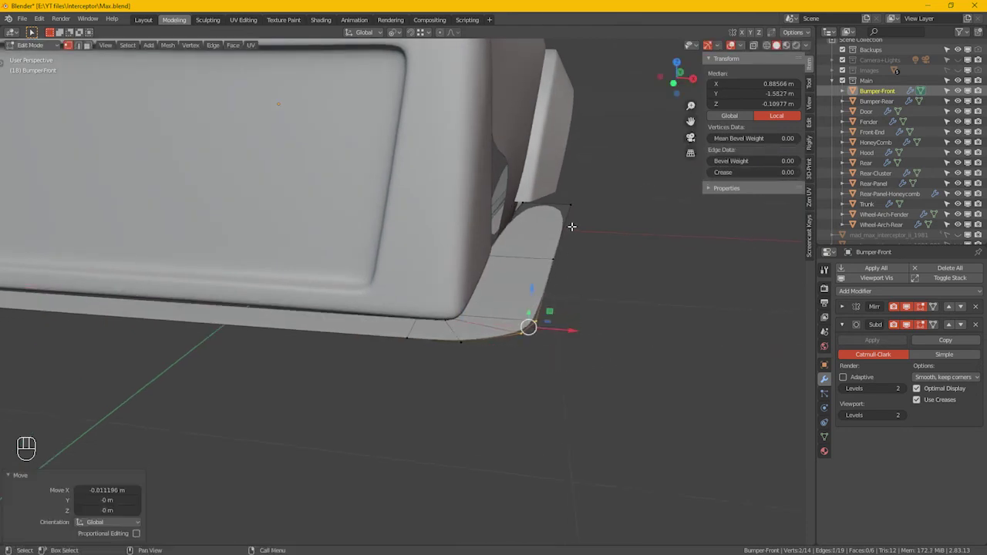
Compare the ledge's outer and rear edges with the front blueprint, hide the blueprint again, and extrude the edges down along Z by about 0.192 m
alt+click(557, 294)
middle_drag(584, 342, 547, 334)
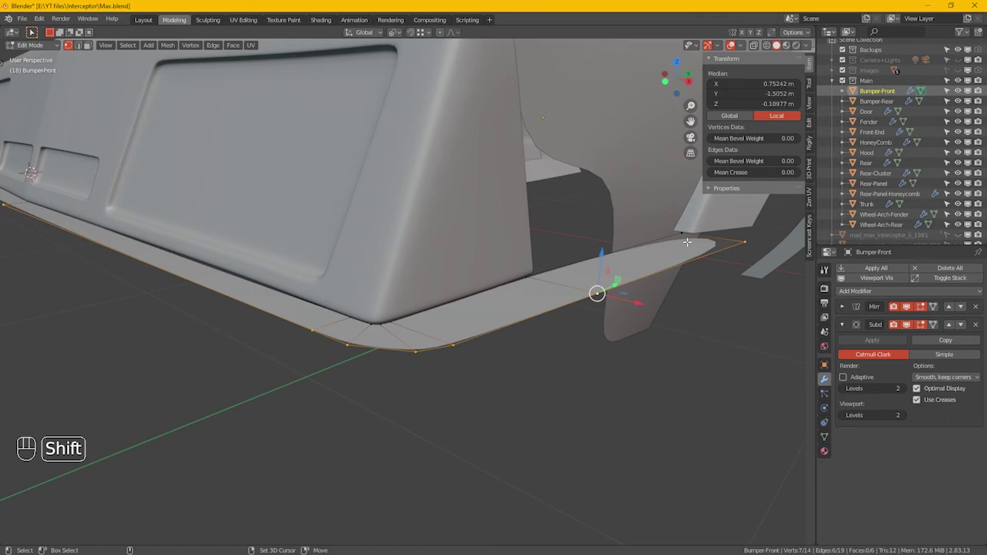
shift+click(685, 235)
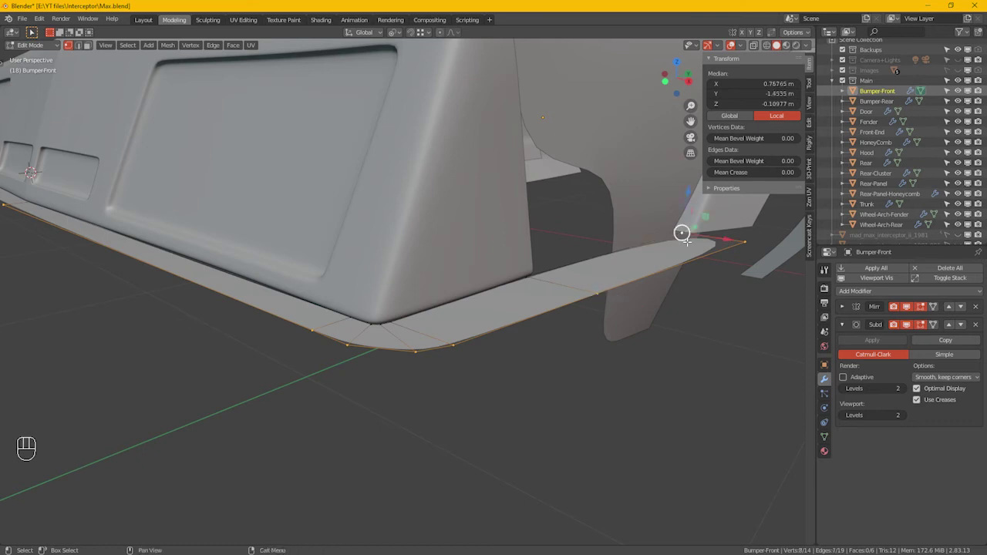
shift+click(347, 344)
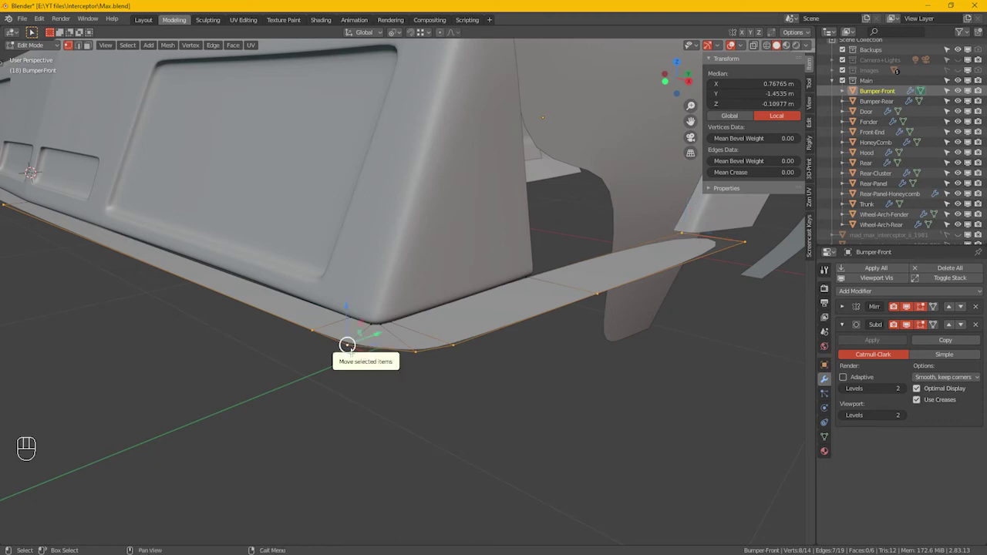
key(KP_1)
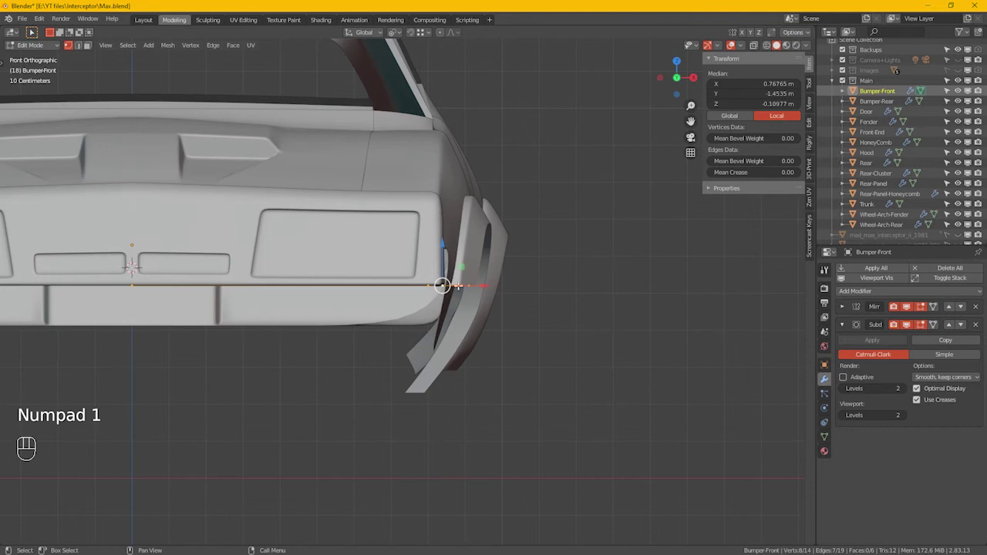
scroll(893, 221, down, 1)
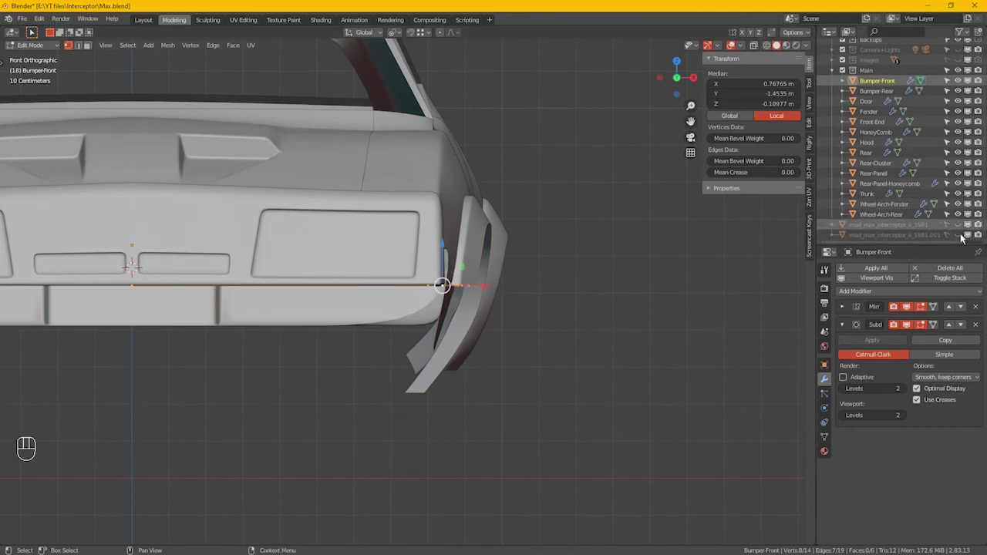
click(968, 236)
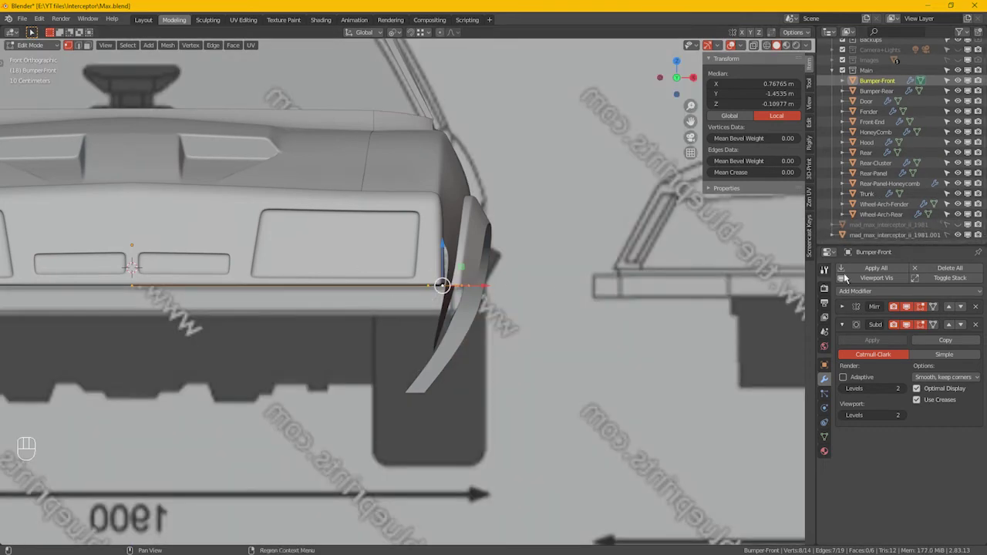
click(964, 239)
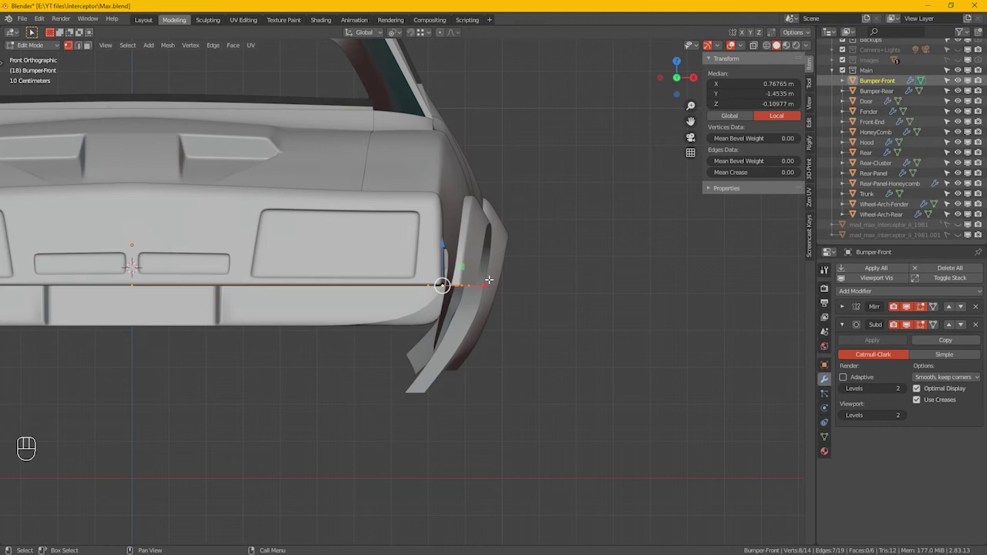
shift+middle_drag(492, 265, 506, 269)
key(e)
key(z)
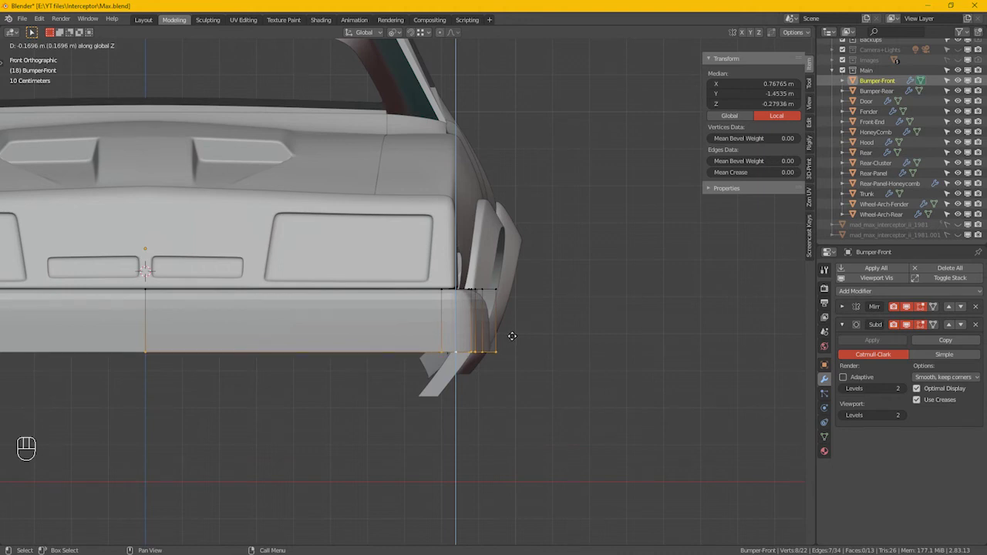
click(515, 342)
Lower the bumper's new bottom edge along Z by about 0.046 m in the right side view
key(KP_3)
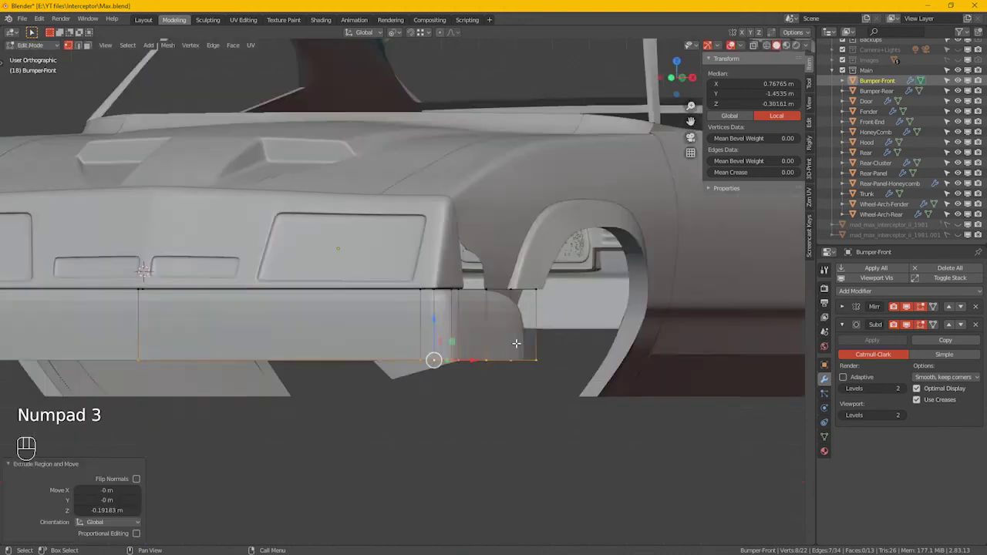
scroll(531, 343, down, 6)
scroll(653, 386, up, 5)
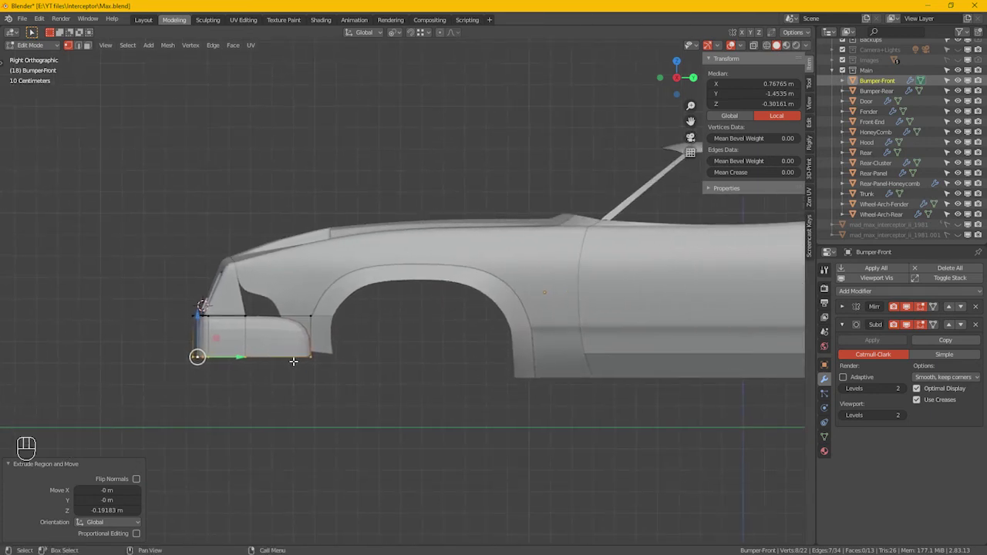
drag(199, 317, 224, 330)
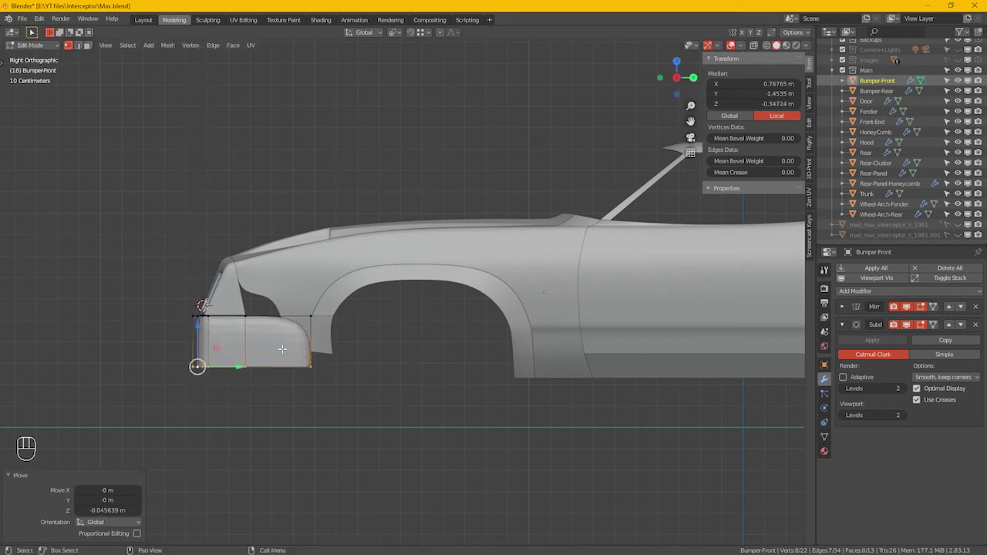
Apply smooth shading to Bumper-Front in Object Mode and return to Edit Mode
alt+drag(423, 342, 365, 380)
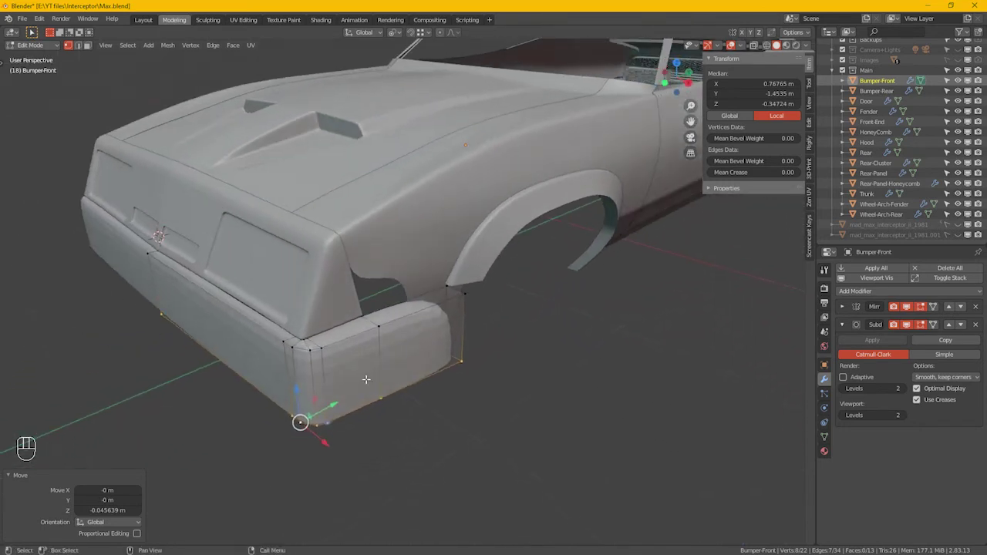
key(Tab)
right_click(320, 365)
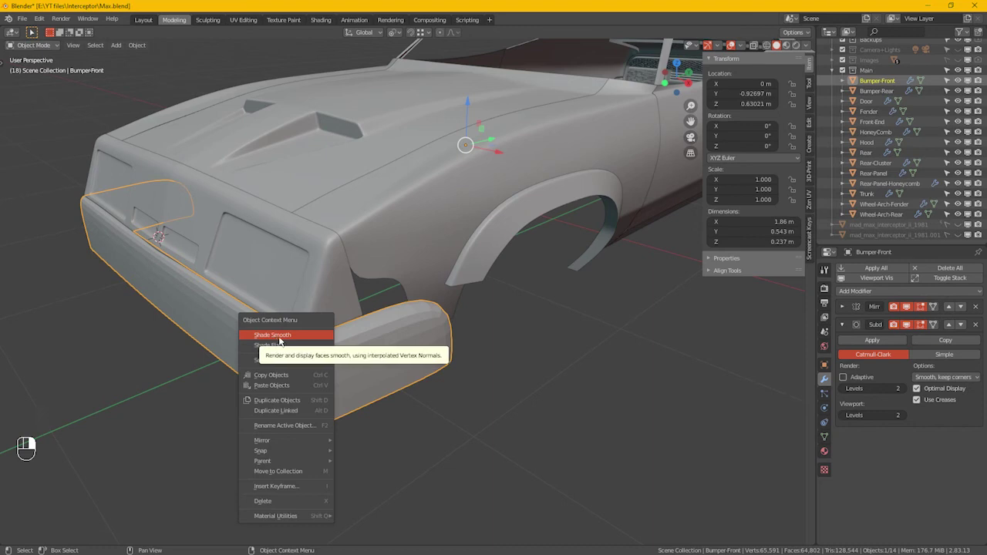
click(279, 337)
key(Tab)
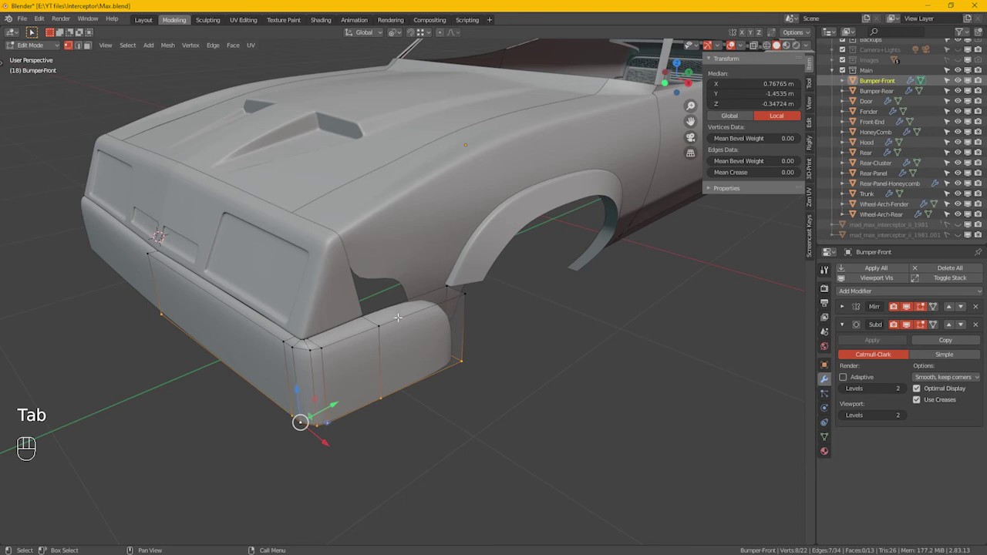
Turn X-ray on and set the crease of the four edges around the bumper's rear end face to 1.00
click(459, 285)
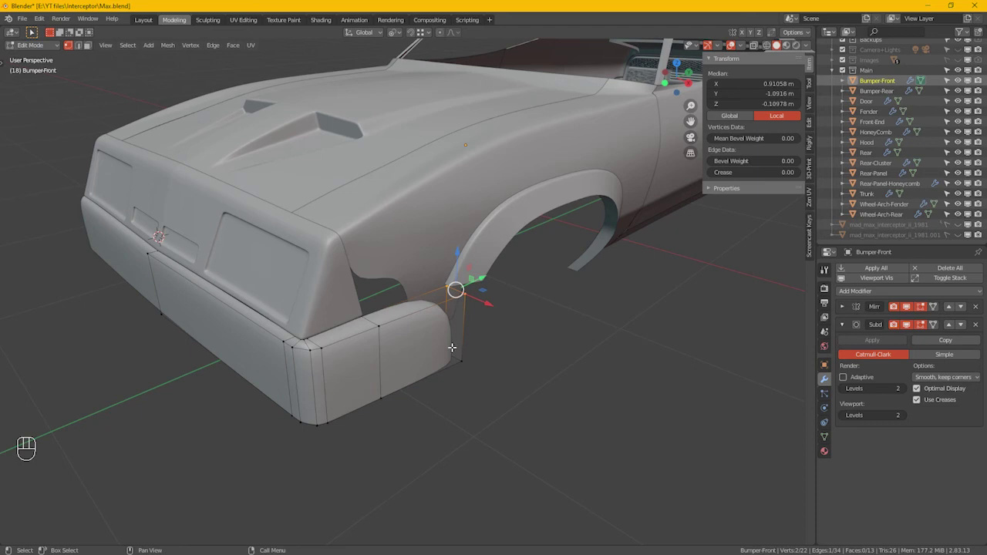
key(alt+z)
shift+drag(498, 397, 434, 344)
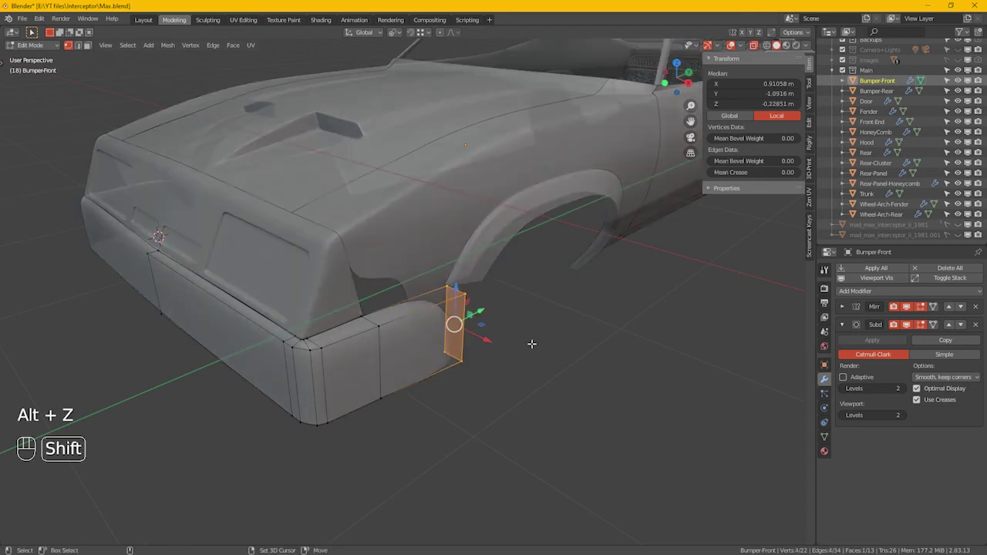
mouse_move(747, 172)
mouse_down()
mouse_move(787, 172)
mouse_move(748, 173)
mouse_up()
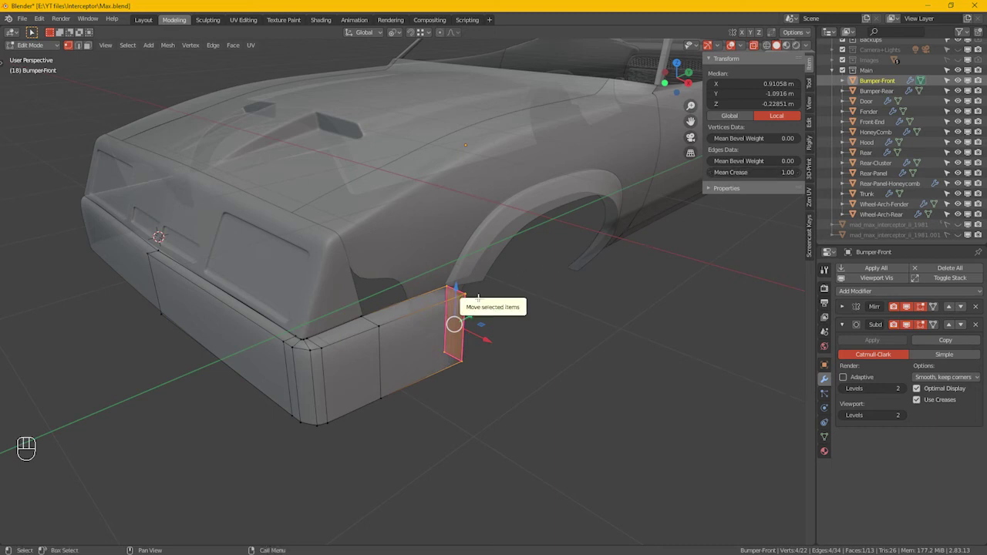
Add one horizontal loop cut around the bumper's front and side, slid toward the top edge with a factor of about 0.557
alt+middle_drag(476, 300, 485, 336)
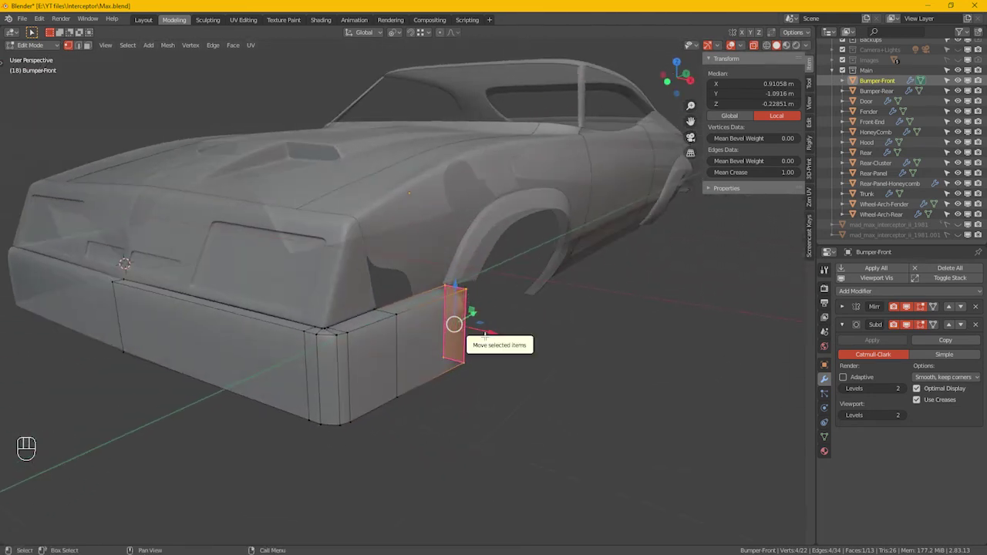
key(ctrl+r)
click(459, 332)
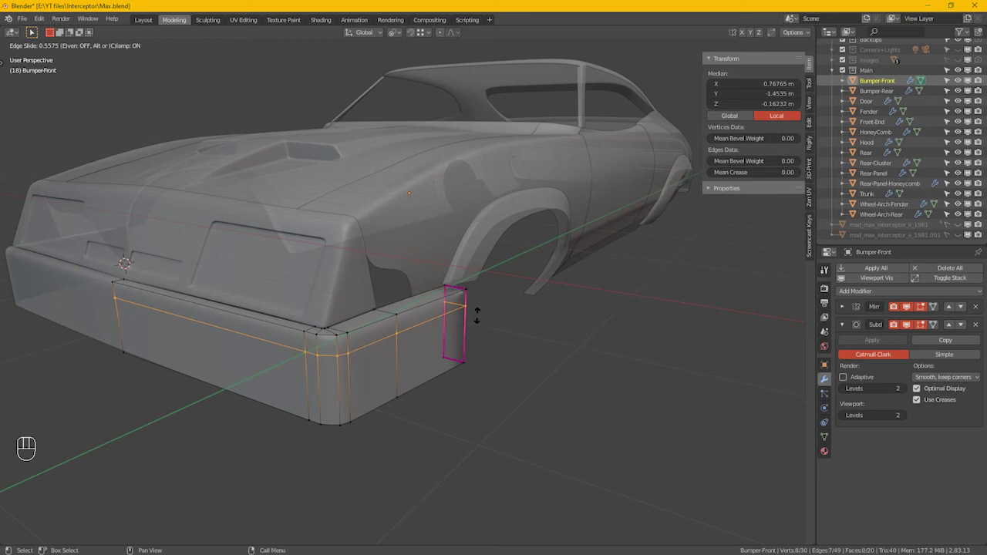
click(478, 316)
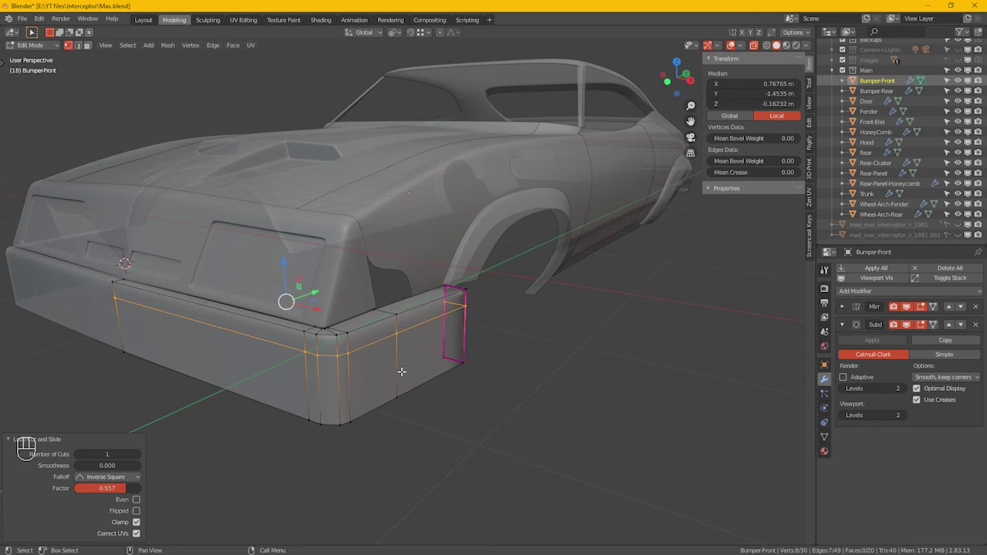
middle_drag(407, 349, 384, 349)
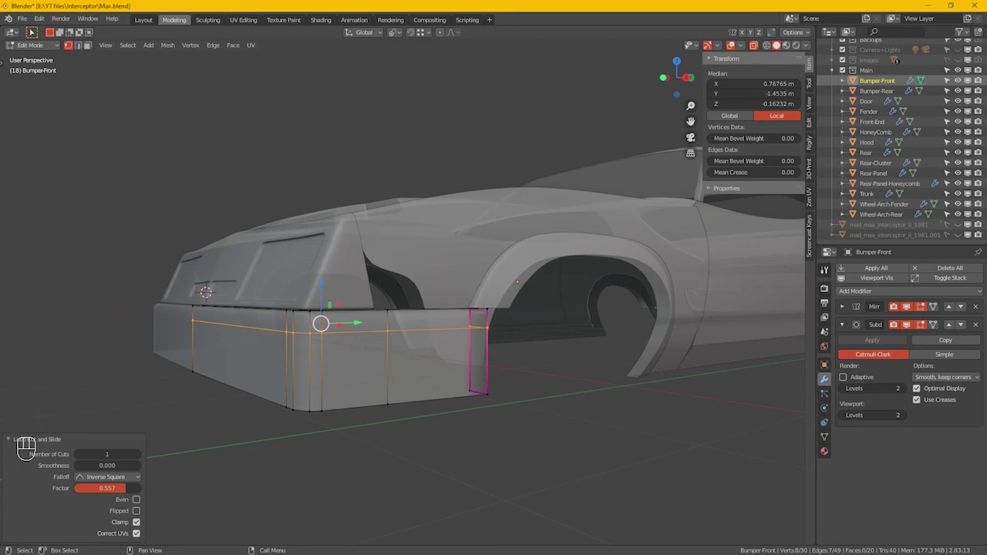
After checking the reference window, lower the bumper's bottom edge about 0.050 m along Z in side view, and raise it back about 0.002 m
key(alt+Tab)
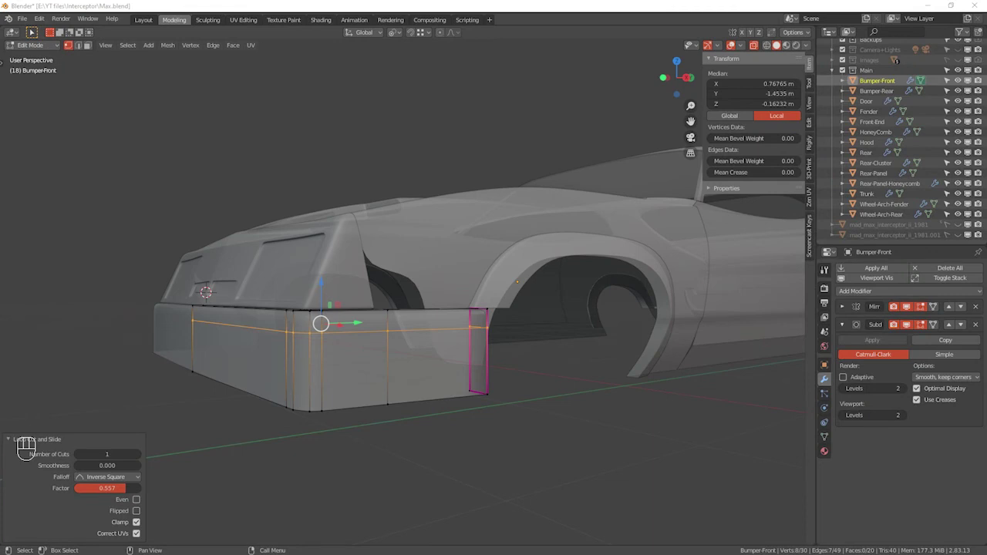
middle_drag(429, 483, 391, 451)
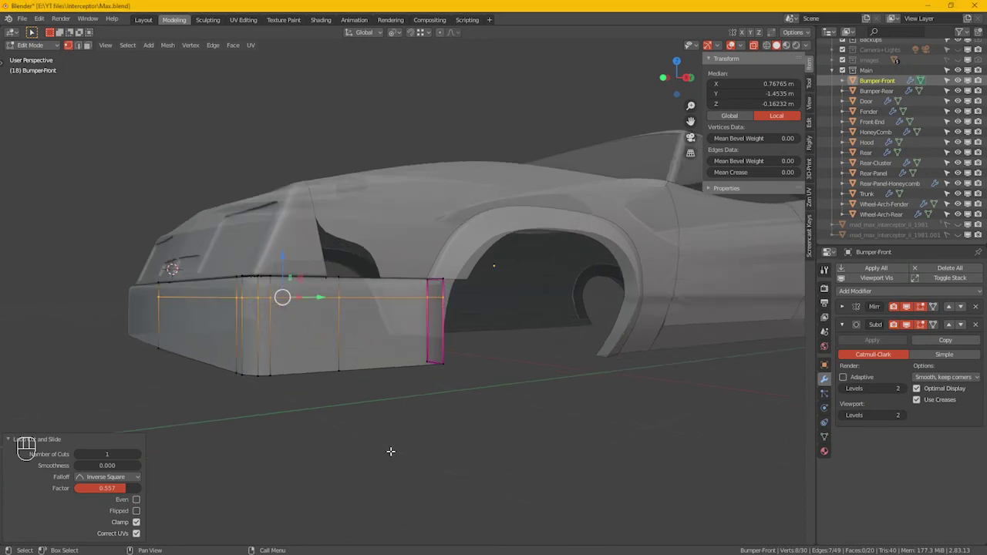
key(KP_Decimal)
key(KP_3)
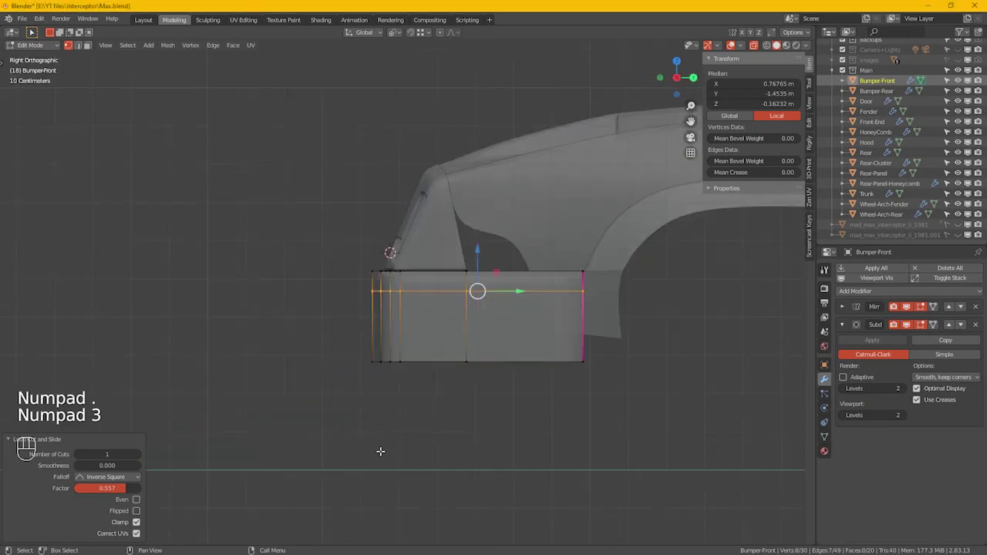
shift+middle_drag(427, 349, 211, 298)
scroll(211, 297, down, 2)
drag(117, 354, 340, 295)
drag(247, 277, 247, 290)
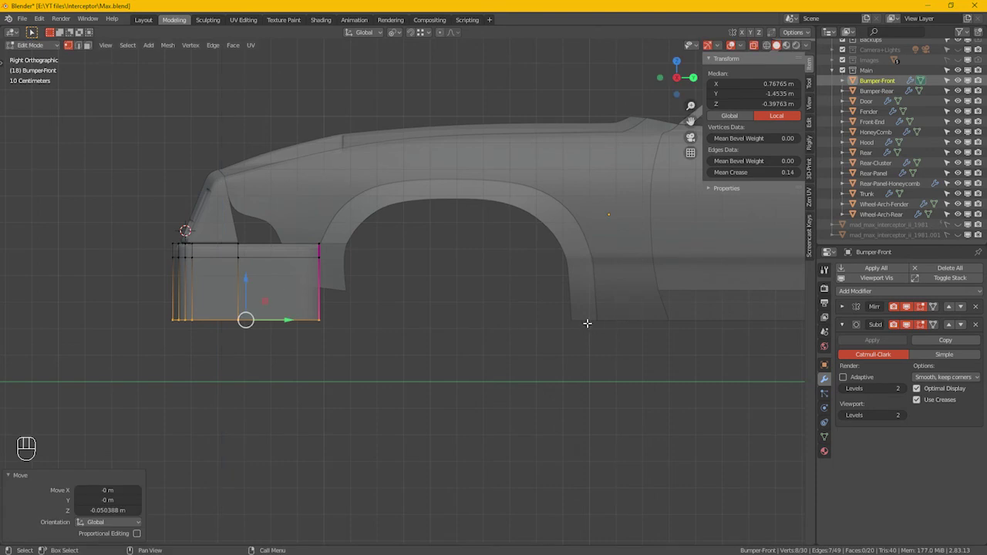
drag(249, 294, 255, 293)
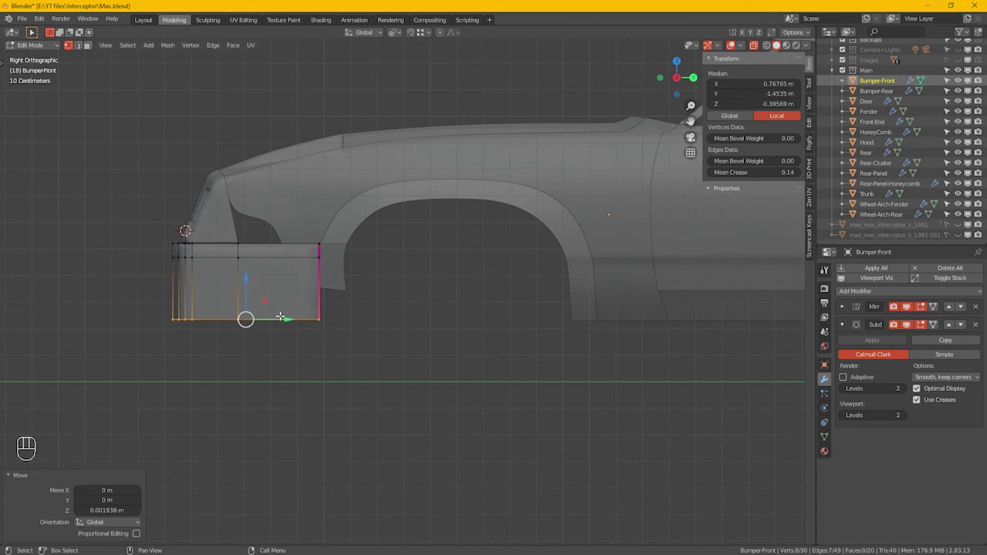
scroll(326, 284, up, 4)
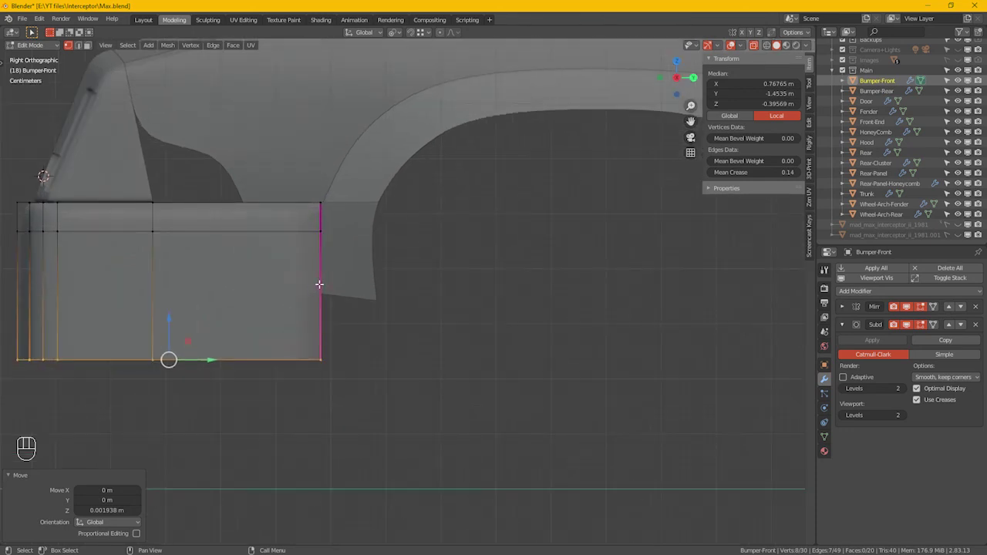
Turn X-ray off, return Bumper-Front to Object Mode, and inspect its smoothed shape from the front and side
scroll(309, 286, down, 4)
middle_drag(288, 291, 342, 313)
key(alt+z)
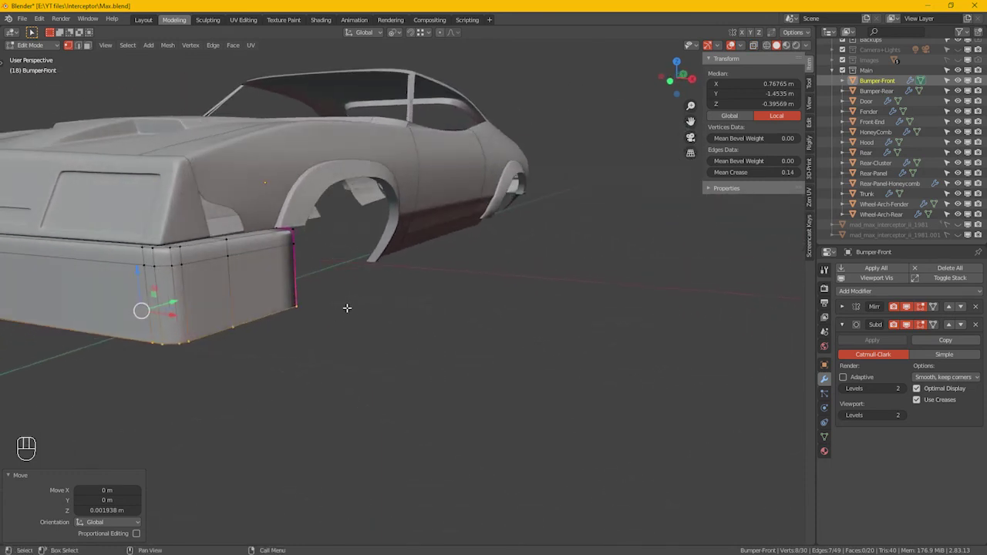
middle_drag(254, 306, 489, 285)
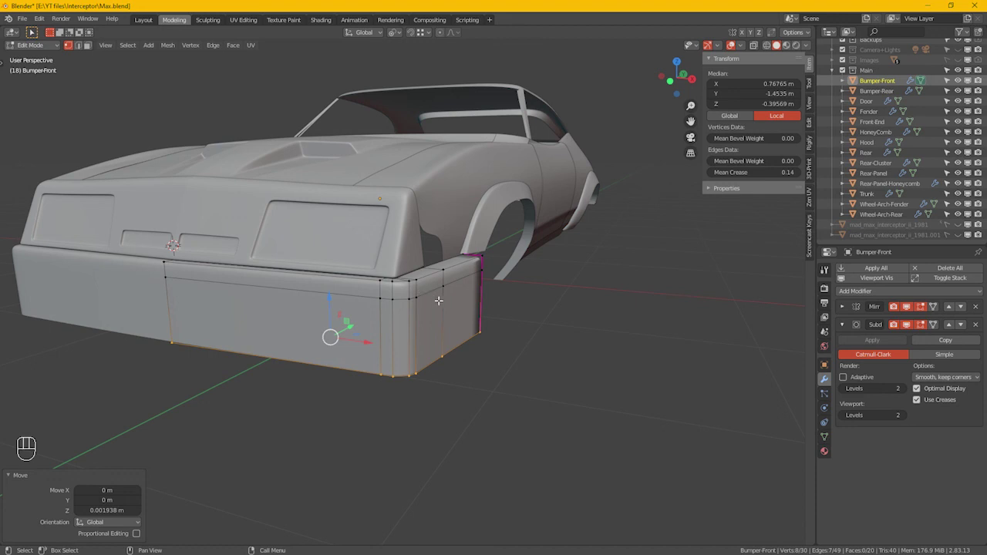
middle_drag(393, 310, 572, 354)
key(Tab)
alt+middle_click(570, 347)
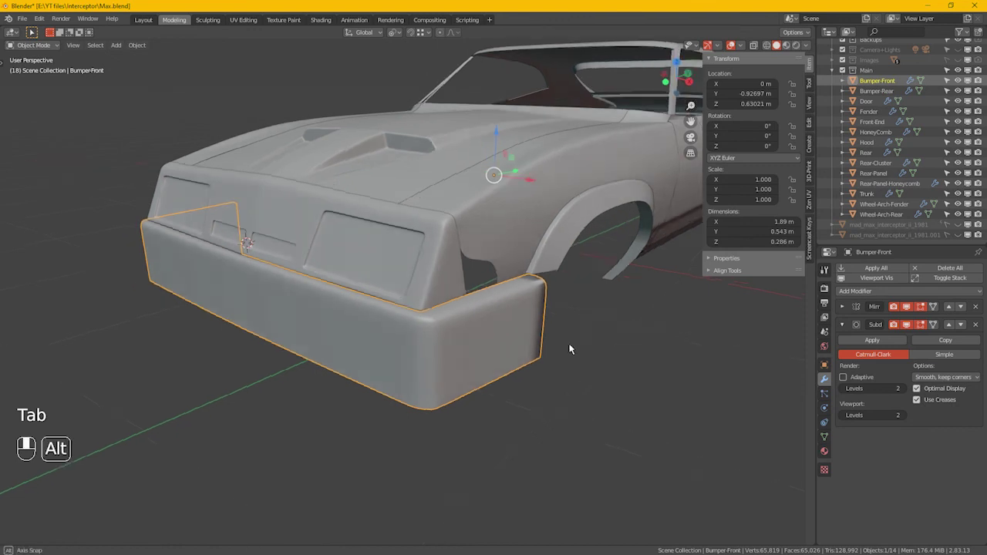
alt+middle_drag(510, 349, 507, 374)
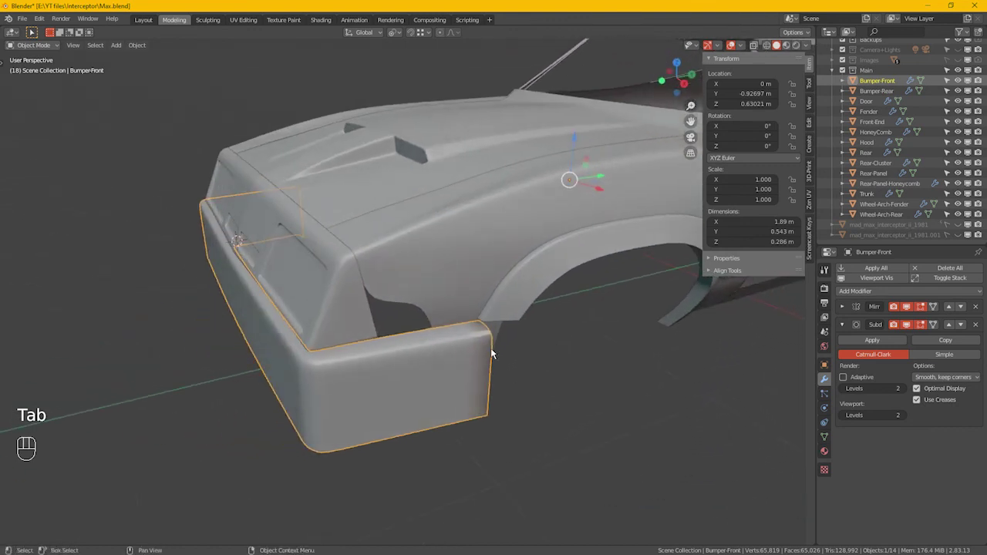
Enable Auto Smooth in the normals settings of the front bumper's mesh
click(825, 437)
click(854, 408)
mouse_move(712, 404)
alt+middle_down()
mouse_move(449, 364)
mouse_move(522, 374)
mouse_move(514, 357)
mouse_move(461, 351)
mouse_move(529, 360)
alt+middle_up()
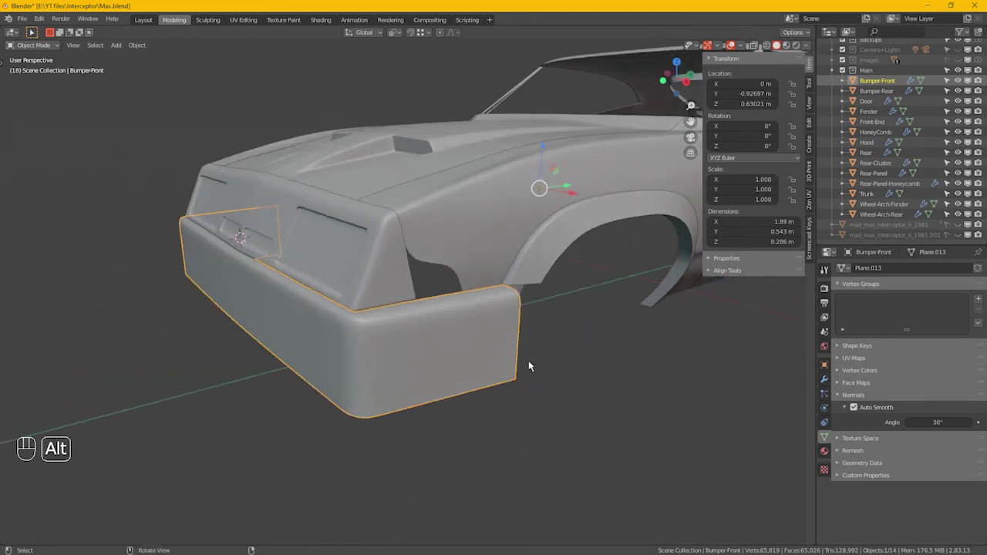
Check the deselected bumper against the car body, reselect Bumper-Front, and save the Blender file
click(563, 378)
middle_drag(598, 363, 555, 380)
middle_drag(465, 368, 509, 376)
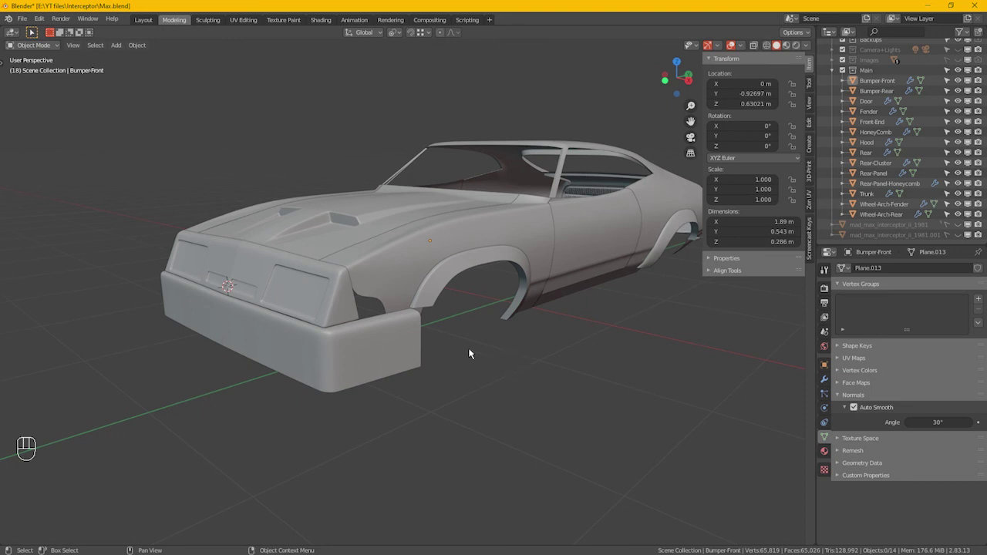
click(343, 361)
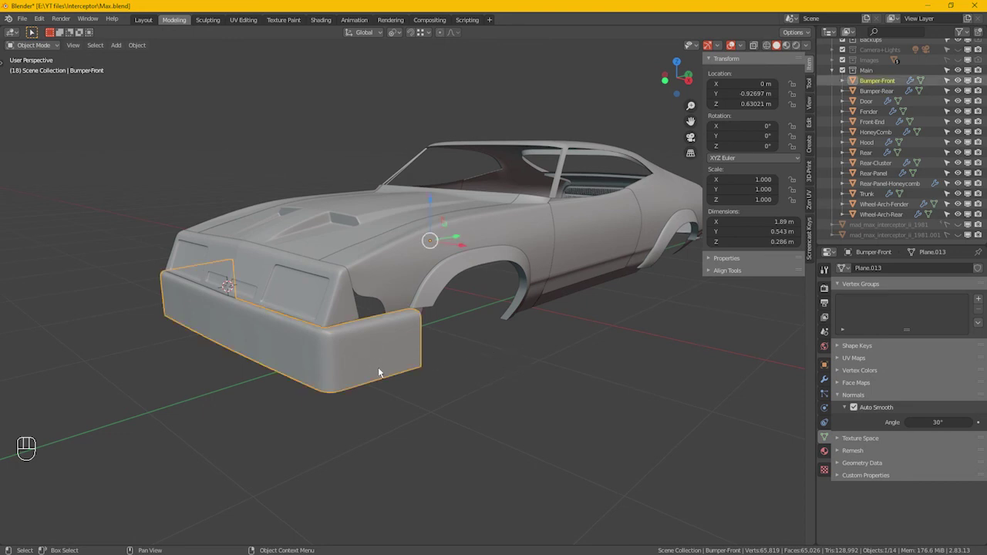
middle_drag(477, 398, 504, 408)
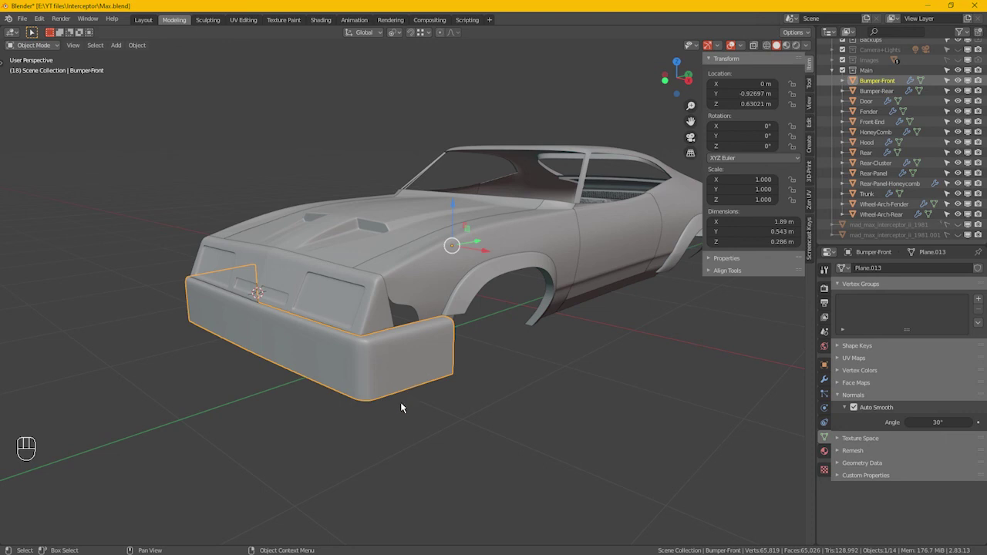
key(ctrl+s)
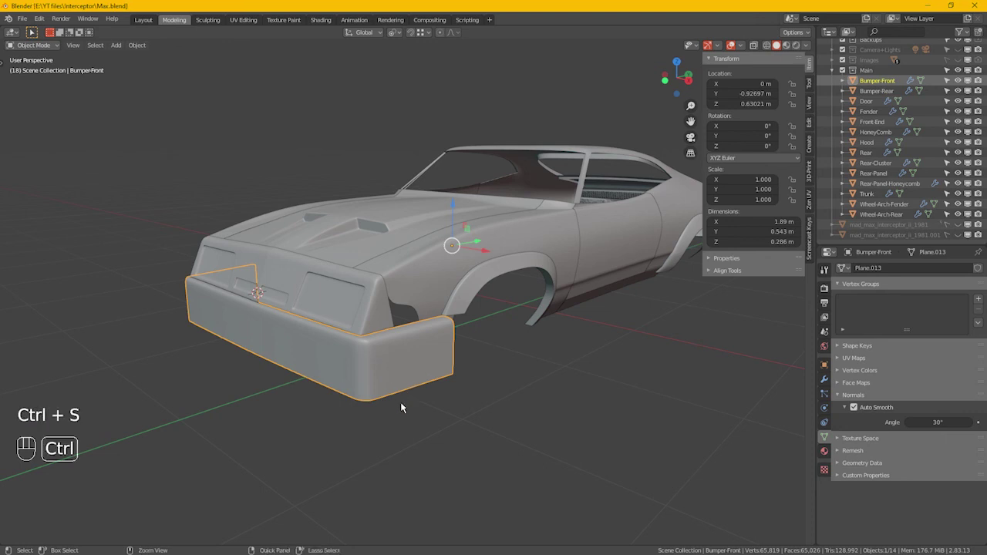